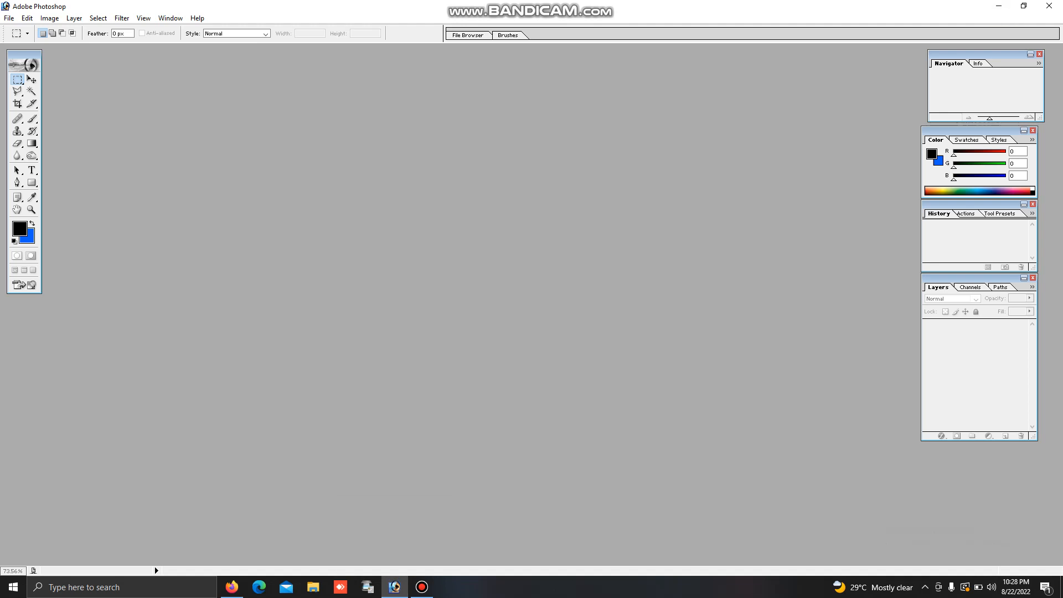
# Open the portrait photo of the woman in a dark suit from the desktop and enlarge its window to fill the workspace.
pyautogui.click(998, 6)
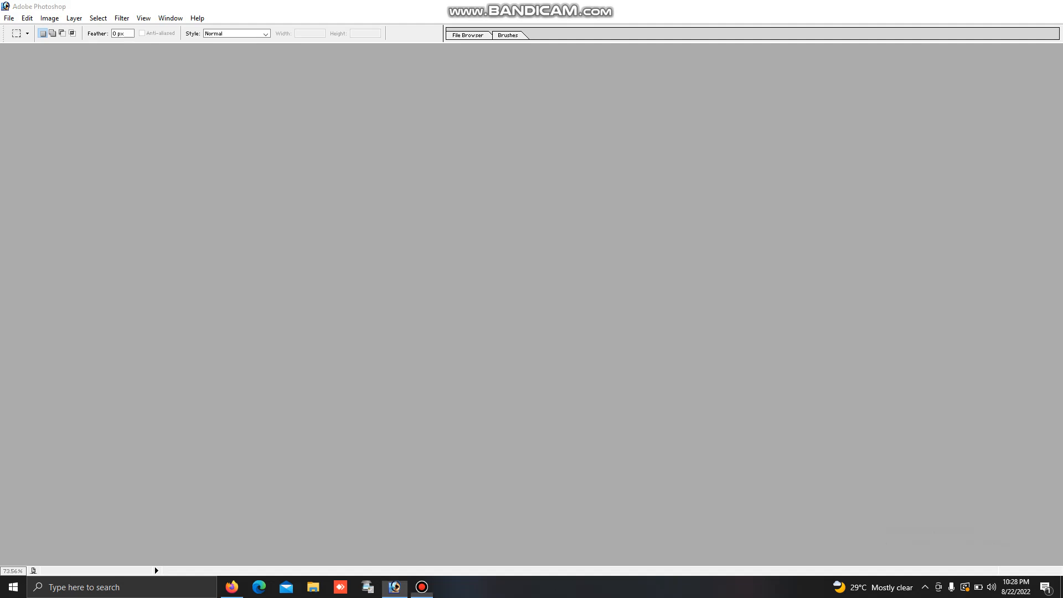
pyautogui.moveTo(62, 249); pyautogui.dragTo(404, 388)
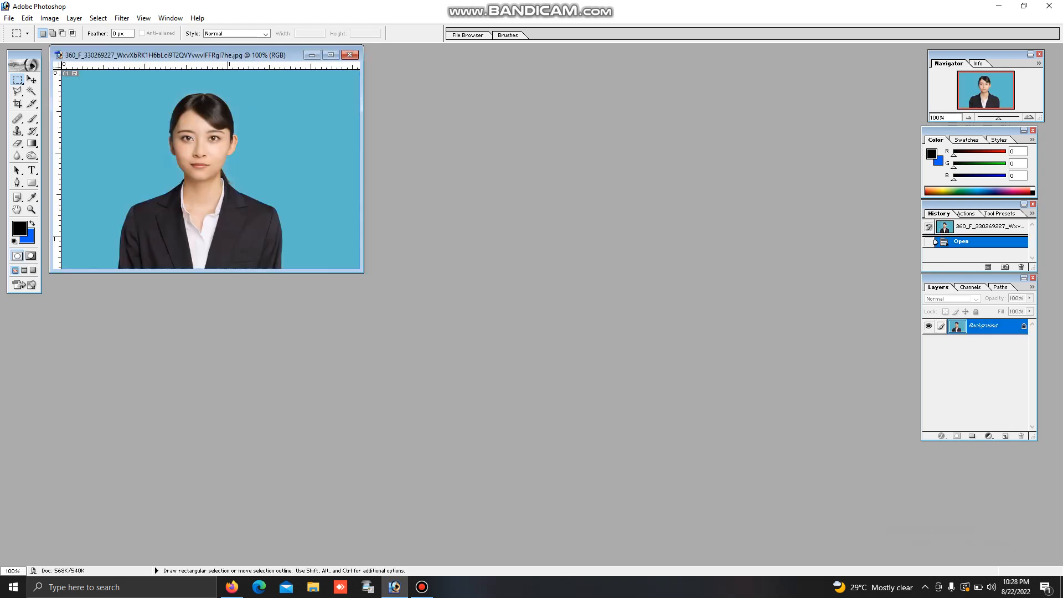
pyautogui.scroll(1, 332, 166)
pyautogui.click(340, 55)
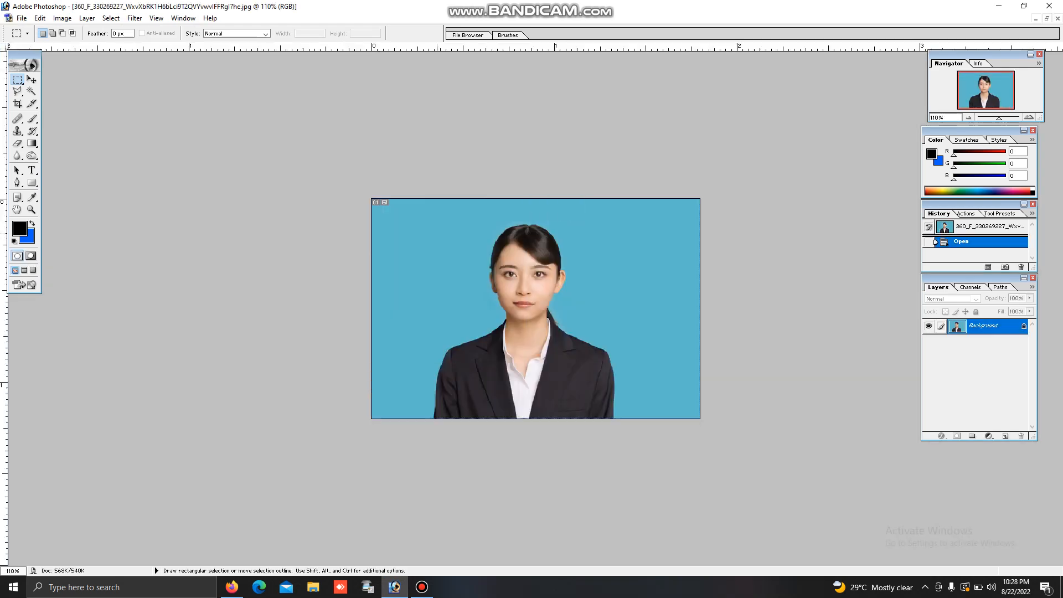
pyautogui.scroll(6, 535, 308)
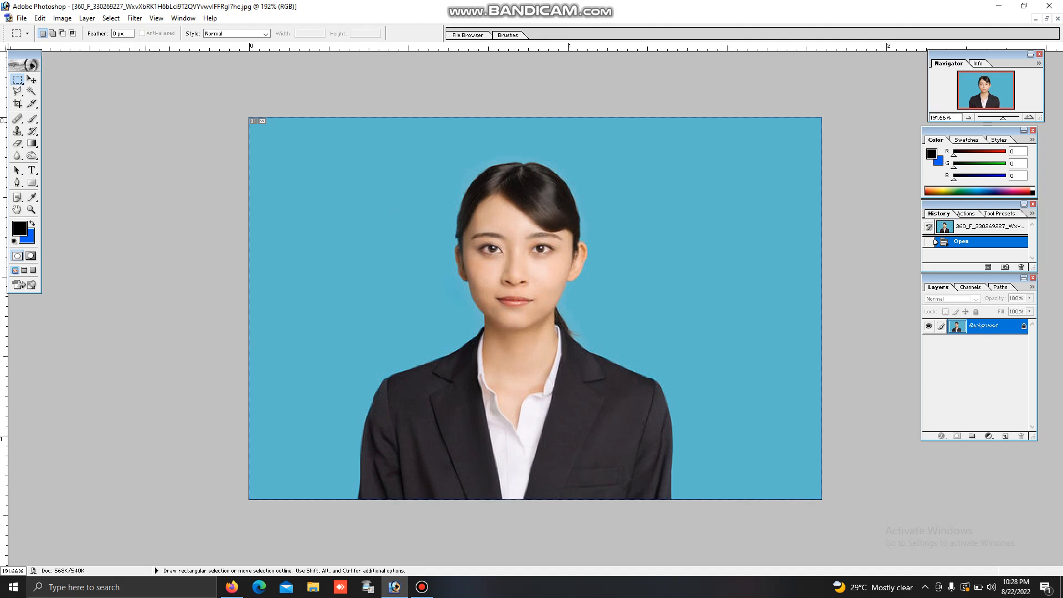
# Crop the portrait to 3 cm wide by 4 cm high at 300 pixels/inch, framing the head and shoulders.
pyautogui.click(18, 103)
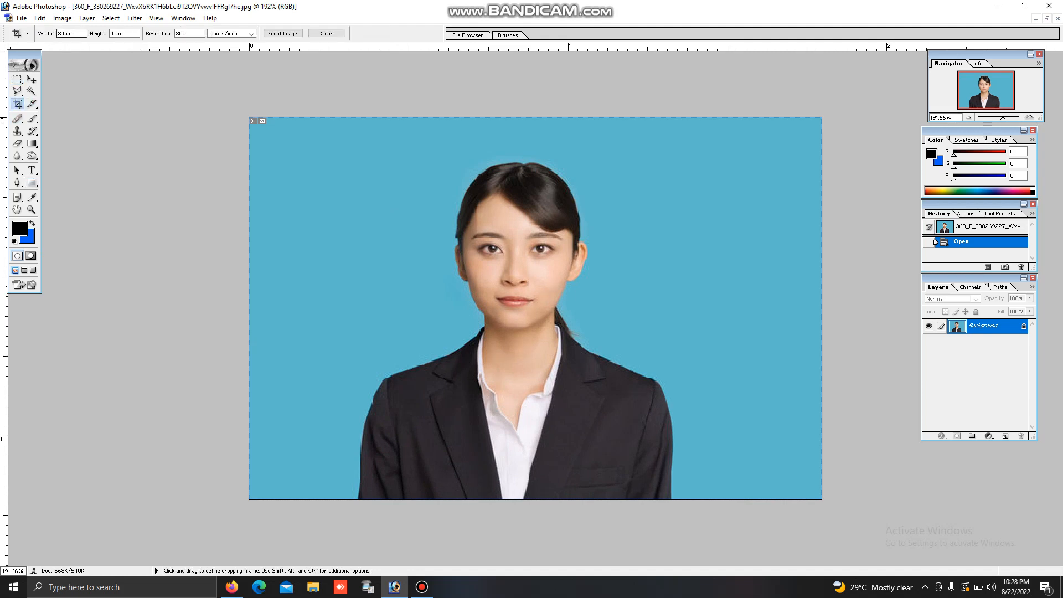
pyautogui.moveTo(77, 34); pyautogui.dragTo(56, 33)
pyautogui.write('3cm')
pyautogui.press('Tab')
pyautogui.write('4 cm')
pyautogui.press('Tab')
pyautogui.moveTo(640, 475); pyautogui.dragTo(642, 484)
pyautogui.moveTo(577, 416); pyautogui.dragTo(595, 405)
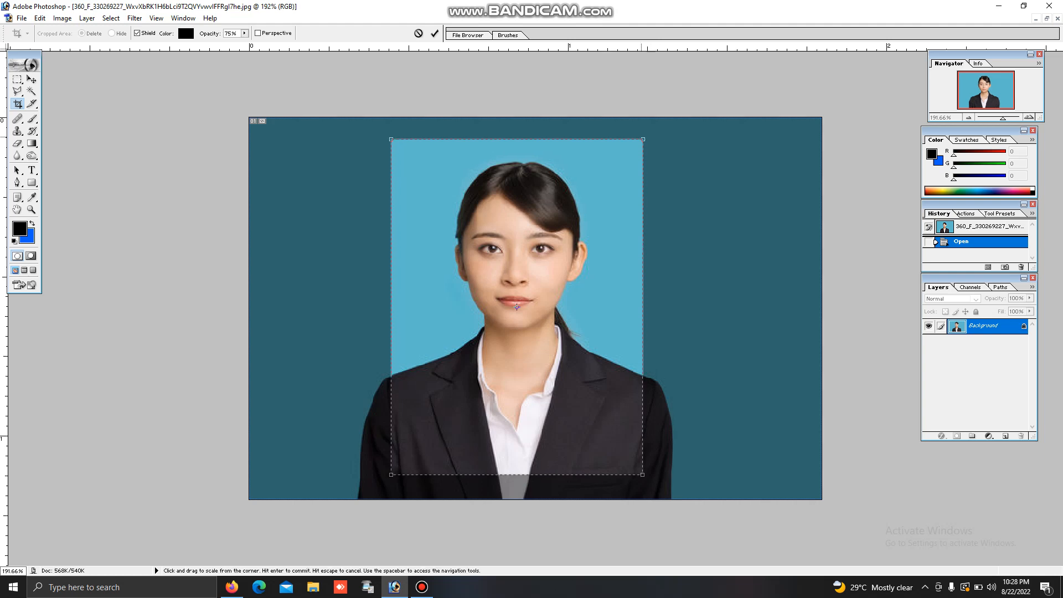
pyautogui.moveTo(643, 139); pyautogui.dragTo(637, 146)
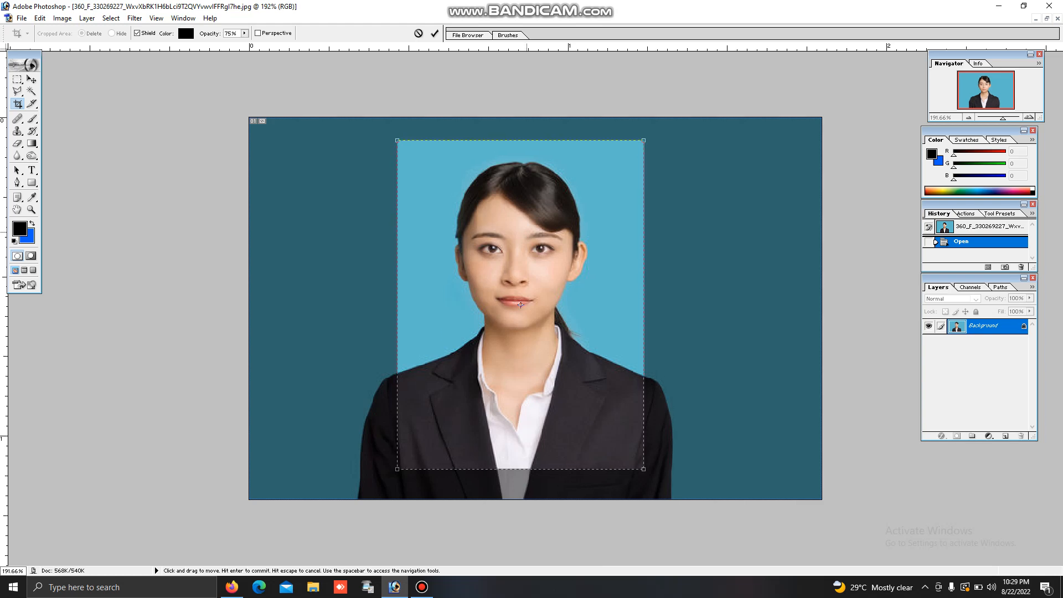
pyautogui.press('Return')
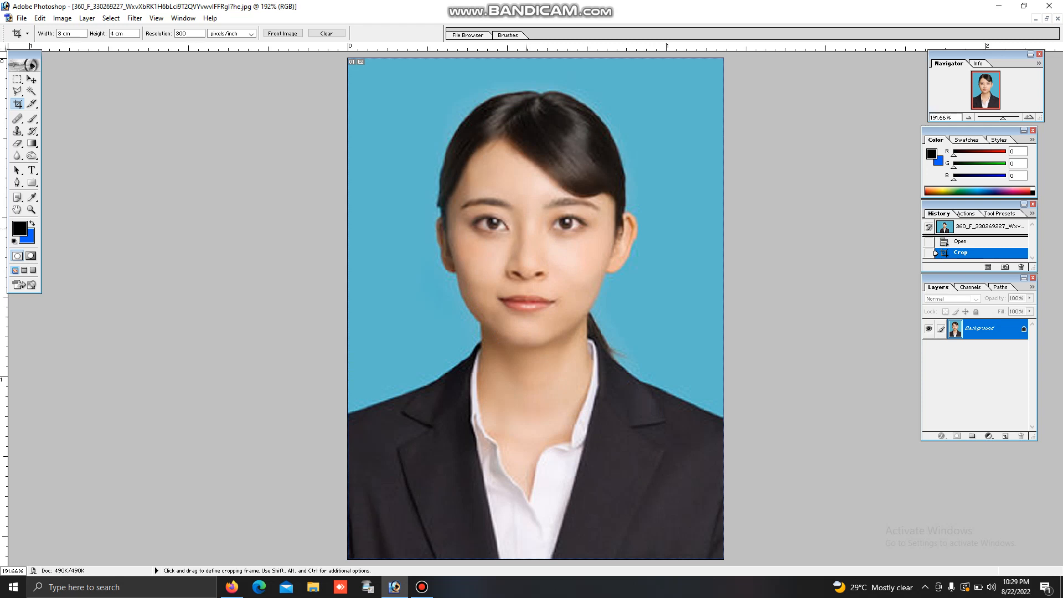
# Try clearing the blue backdrop to white with a Magic Wand selection and the default colors, and undo the clearing.
pyautogui.press('ctrl')
pyautogui.hotkey('ctrl', '-')
pyautogui.hotkey('ctrl', '-')
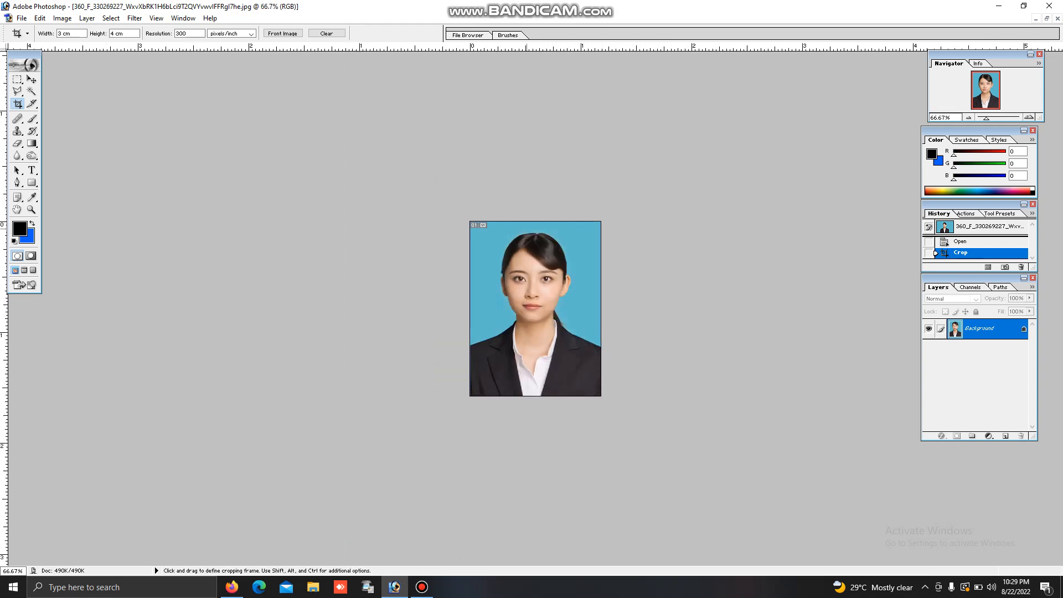
pyautogui.scroll(6, 536, 288)
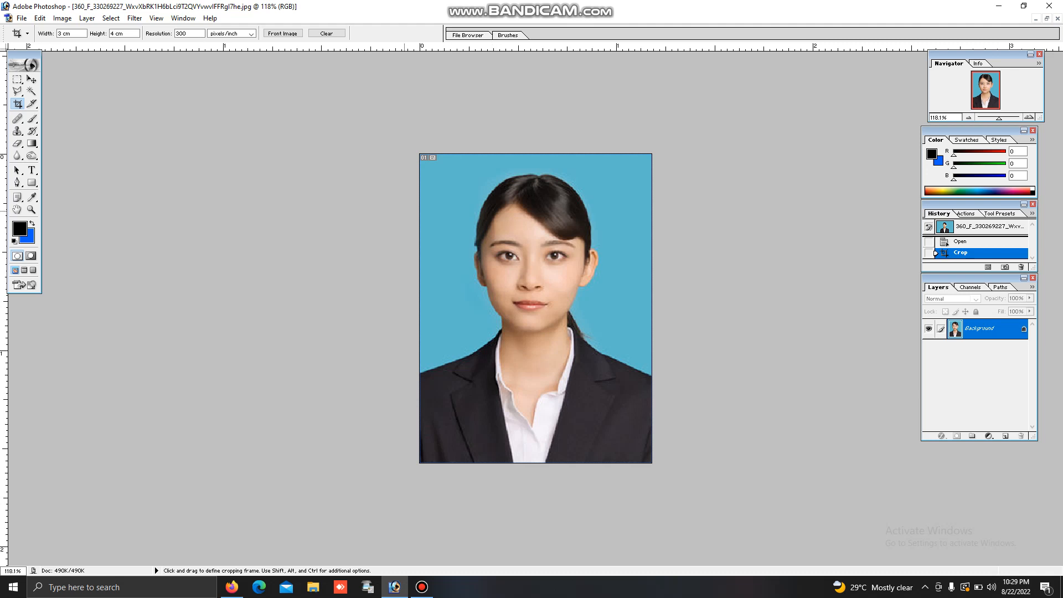
pyautogui.scroll(3, 536, 308)
pyautogui.scroll(-3, 535, 308)
pyautogui.click(32, 91)
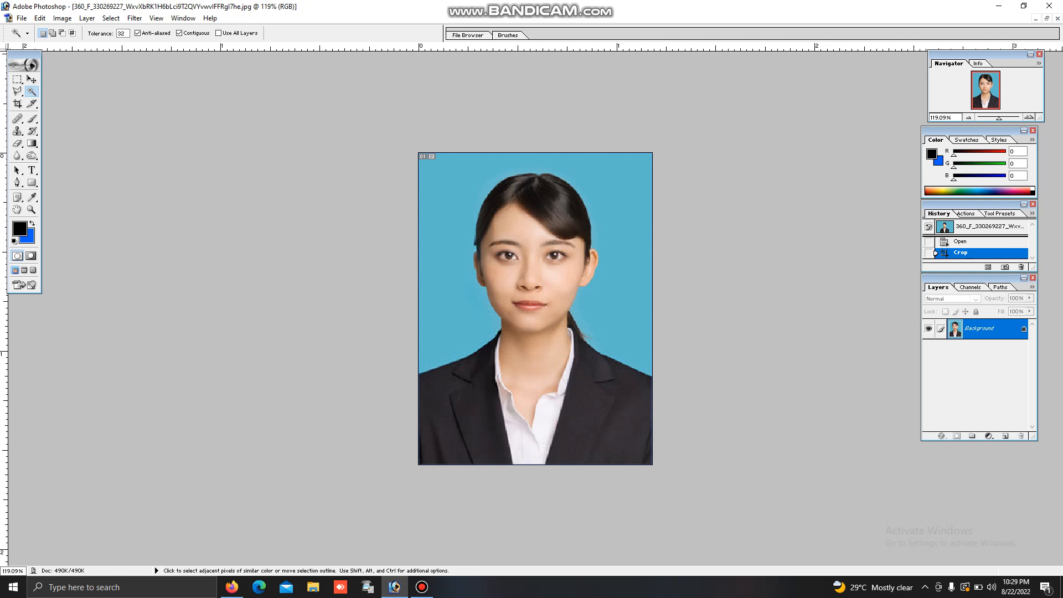
pyautogui.click(637, 268)
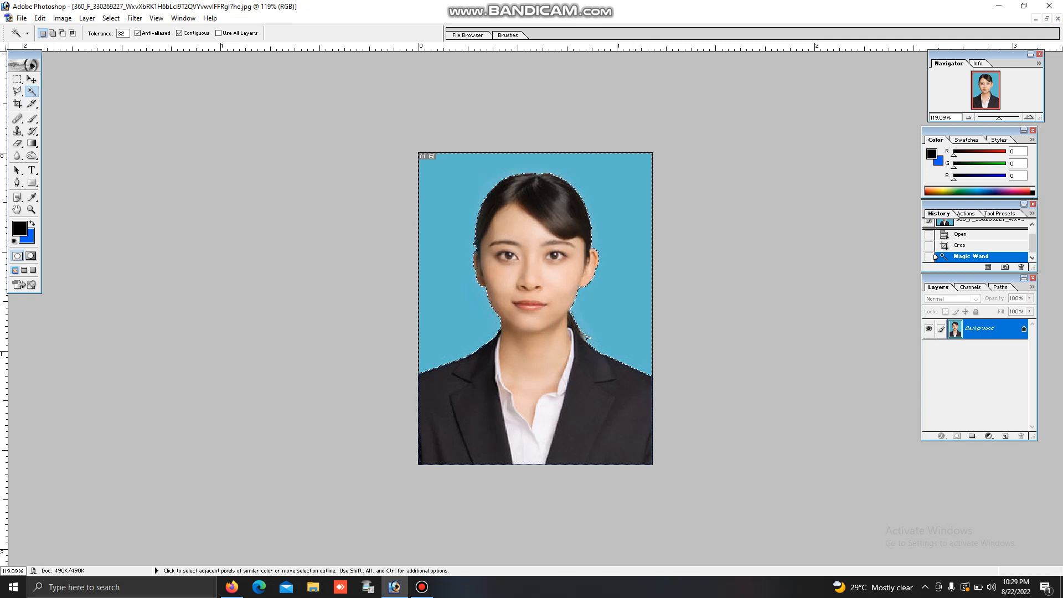
pyautogui.press('d')
pyautogui.press('Delete')
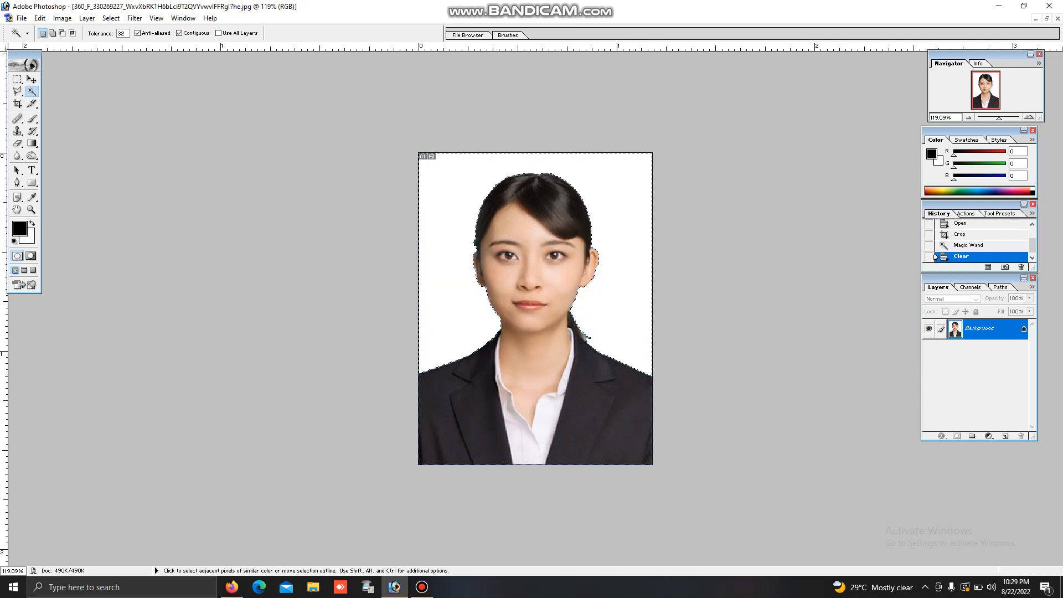
pyautogui.hotkey('ctrl', 'z')
# Feather the backdrop selection by 1 pixel, clear it to white, and deselect.
pyautogui.rightClick(616, 237)
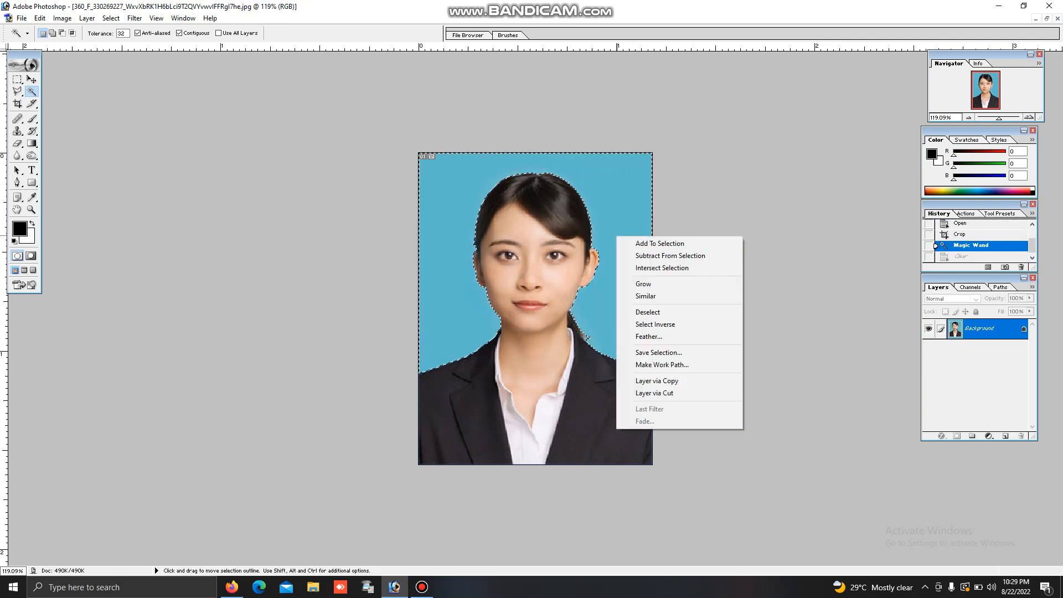
pyautogui.click(648, 336)
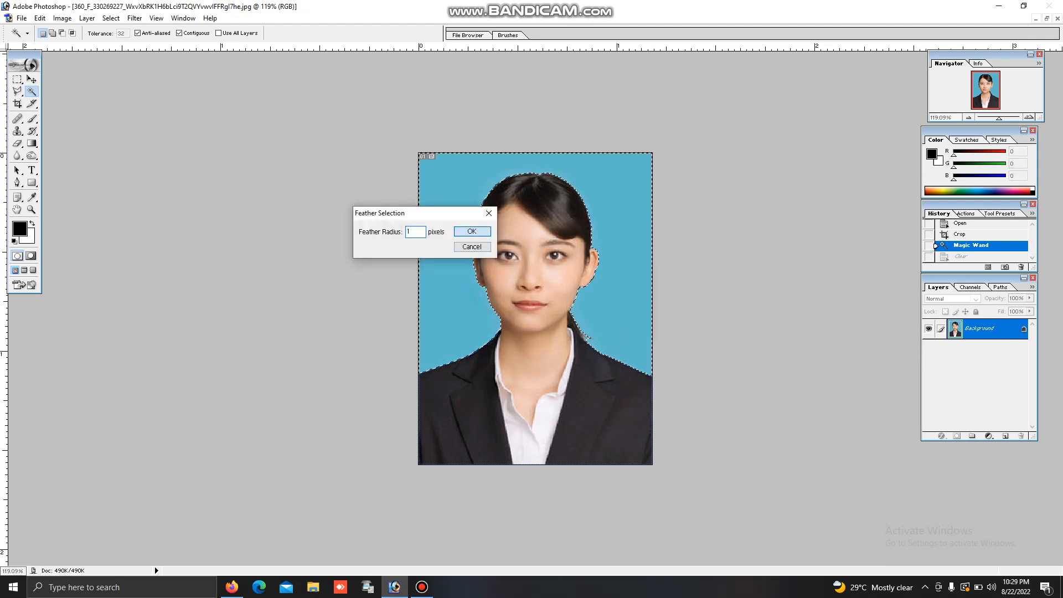
pyautogui.press('Return')
pyautogui.press('Delete')
pyautogui.hotkey('ctrl', 'd')
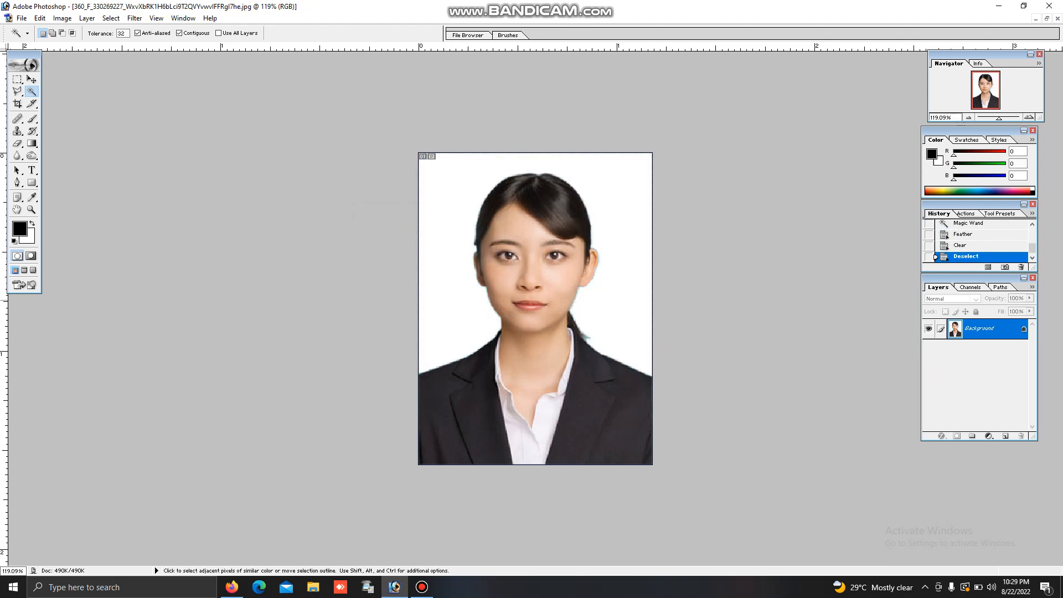
# Undo the clearing to restore the blue backdrop and remove the selection.
pyautogui.hotkey('ctrl', 'alt', 'z')
pyautogui.hotkey('ctrl', 'alt', 'z')
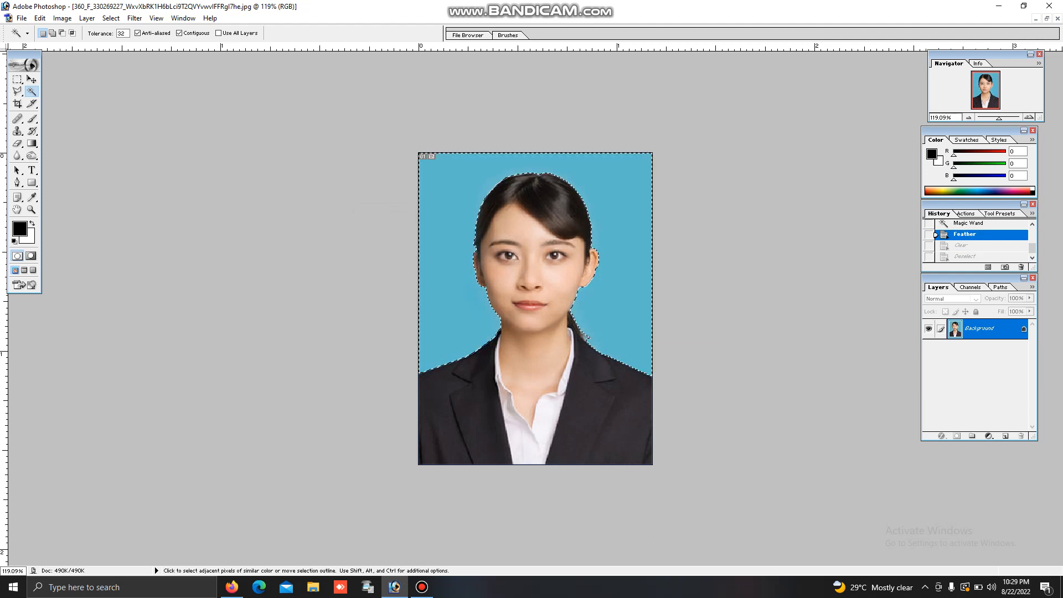
pyautogui.hotkey('ctrl', 'd')
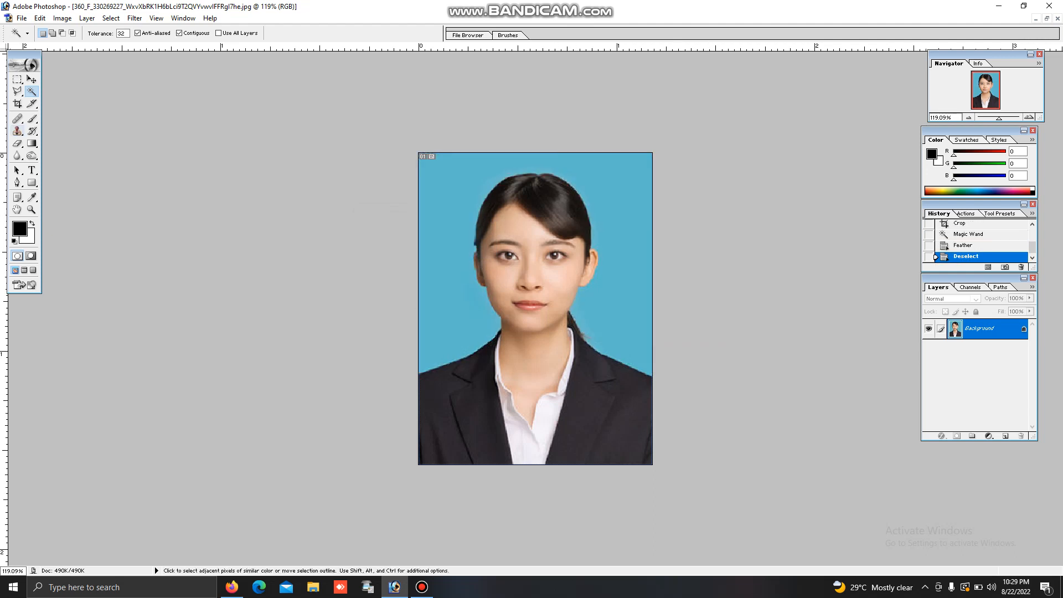
# Select the whole portrait and add a black centered stroke around its edge at 100% opacity, then deselect.
pyautogui.moveTo(18, 79); pyautogui.dragTo(55, 79)
pyautogui.moveTo(418, 153); pyautogui.dragTo(652, 464)
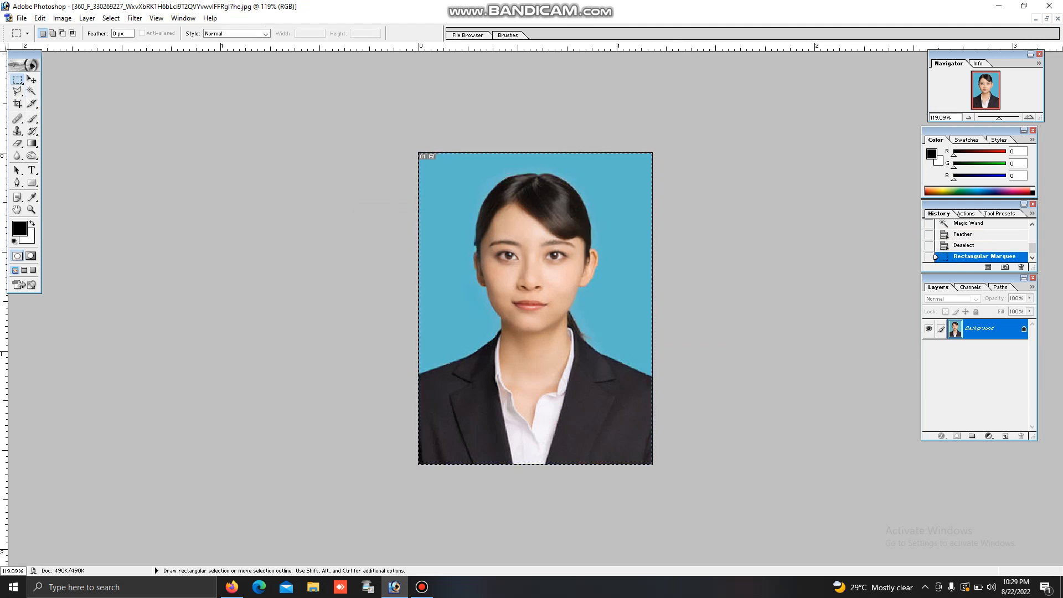
pyautogui.click(40, 18)
pyautogui.click(62, 205)
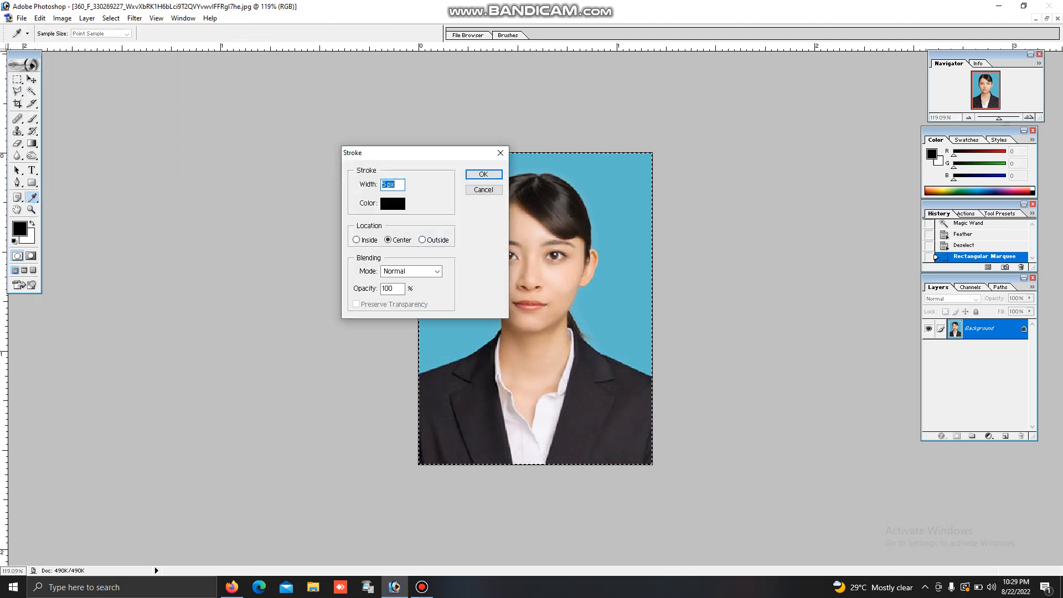
pyautogui.click(484, 173)
pyautogui.hotkey('ctrl', 'd')
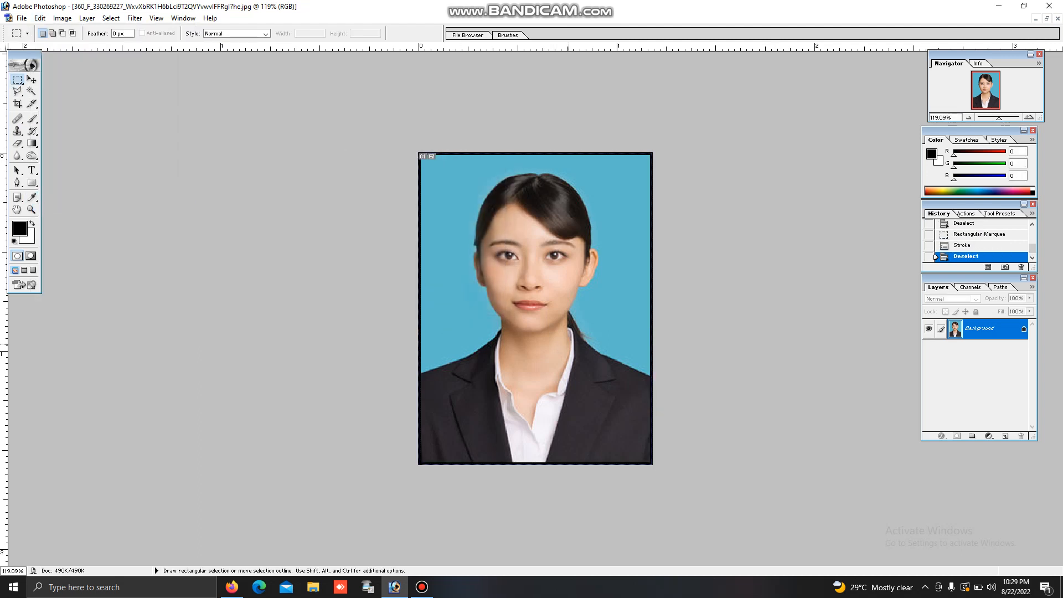
# Create a new white RGB document using the A4 preset size.
pyautogui.press('ctrl')
pyautogui.hotkey('ctrl', 'n')
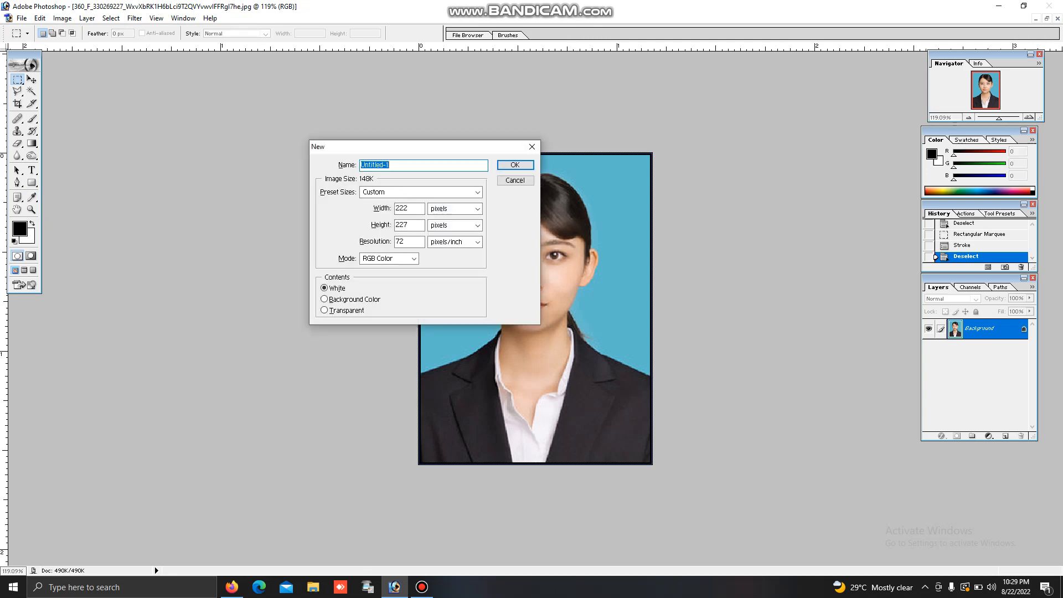
pyautogui.click(477, 192)
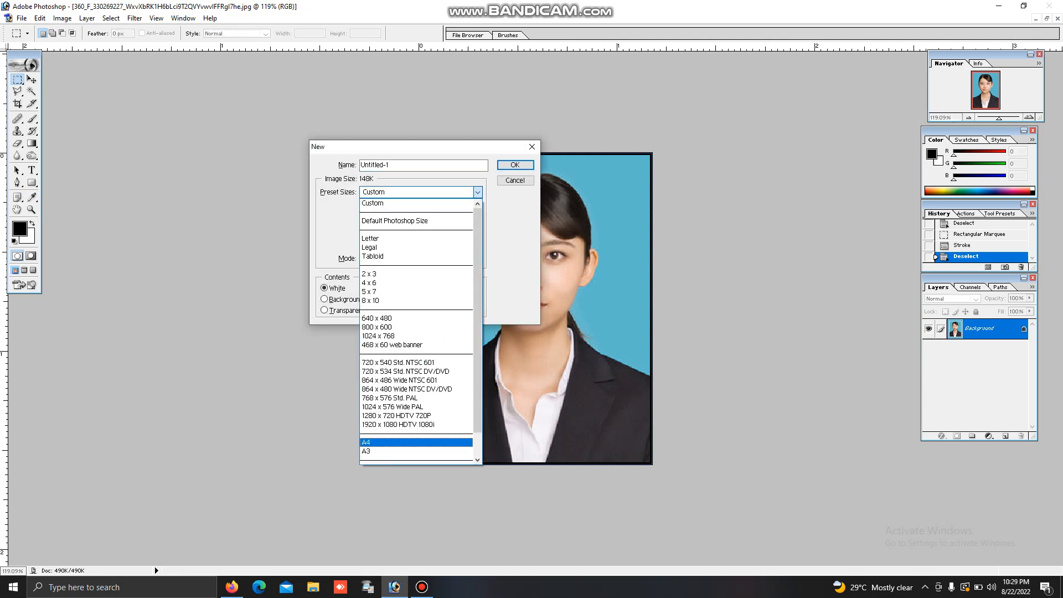
pyautogui.click(387, 442)
pyautogui.click(514, 165)
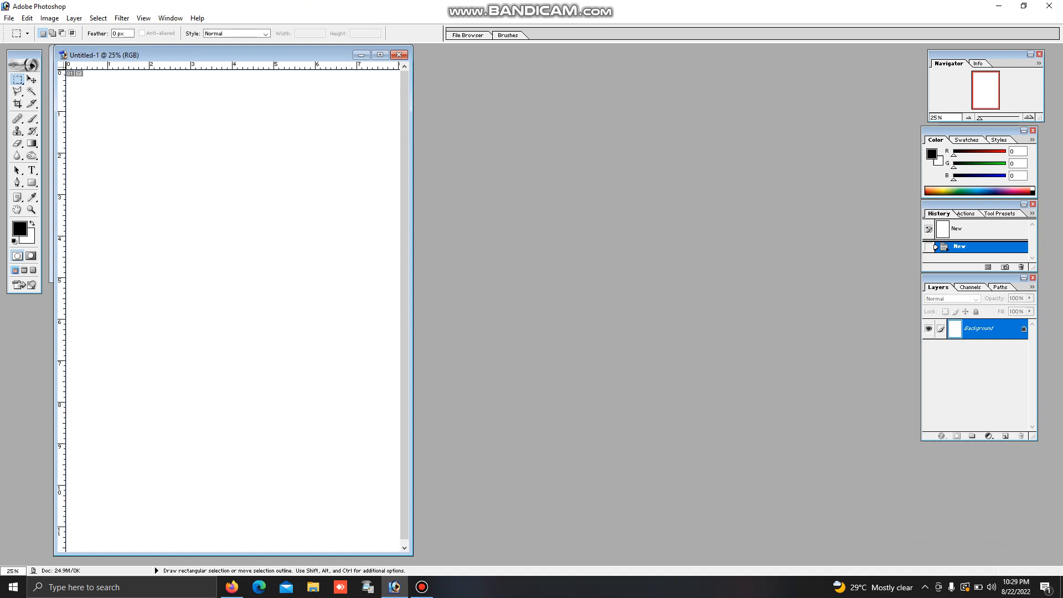
# Place the blank A4 document beside the portrait and copy the bordered portrait into the page's upper-left area.
pyautogui.moveTo(232, 55); pyautogui.dragTo(632, 41)
pyautogui.click(32, 79)
pyautogui.click(193, 161)
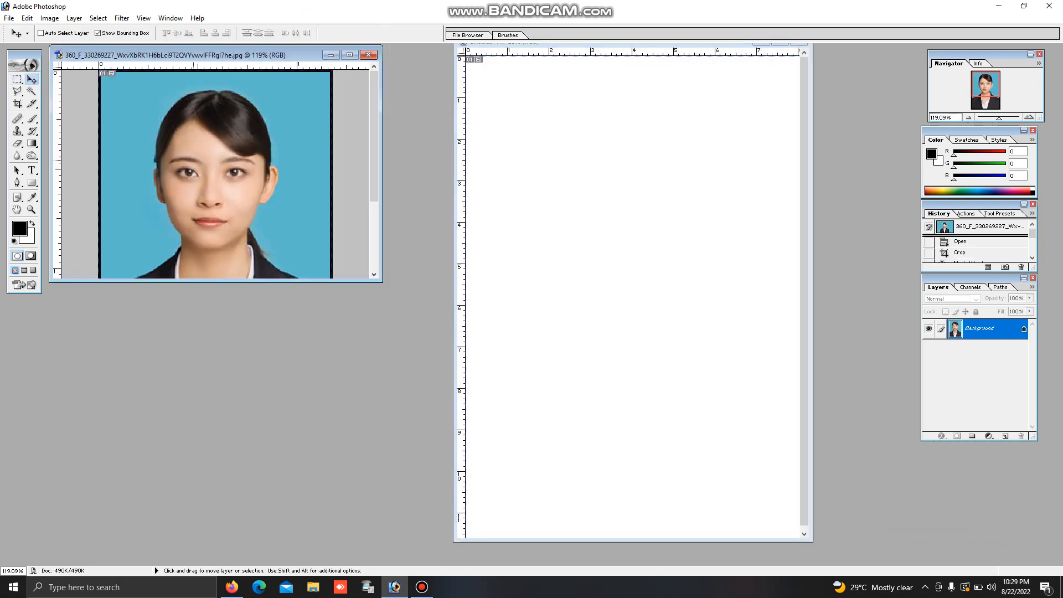
pyautogui.moveTo(193, 179); pyautogui.dragTo(491, 86)
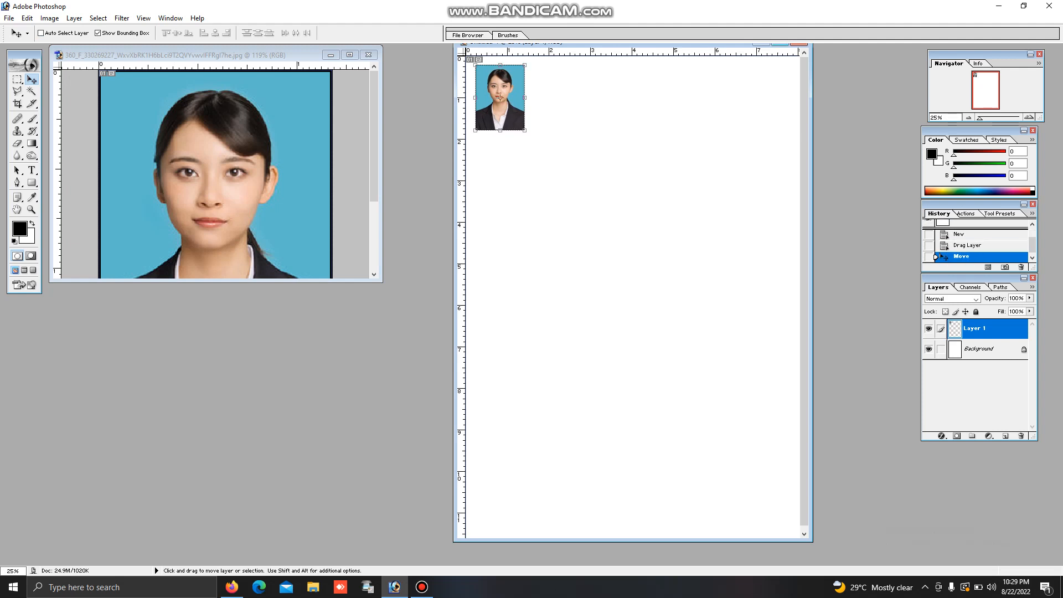
# Move the photo closer to the page's top-left corner and duplicate it five times to form one row of six.
pyautogui.click(779, 43)
pyautogui.hotkey('ctrl', '0')
pyautogui.scroll(4, 498, 152)
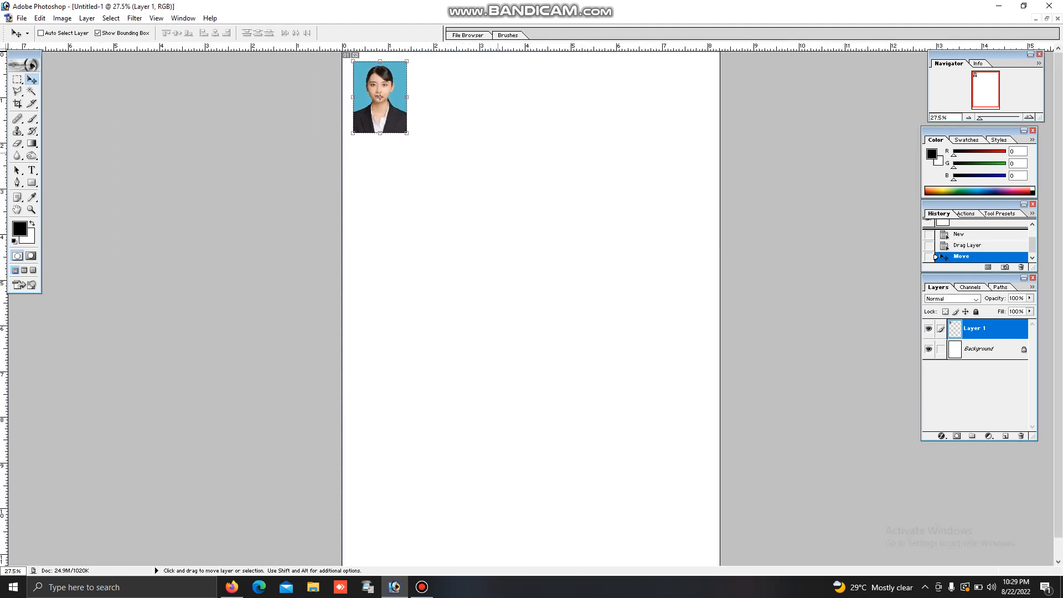
pyautogui.moveTo(379, 97); pyautogui.dragTo(374, 92)
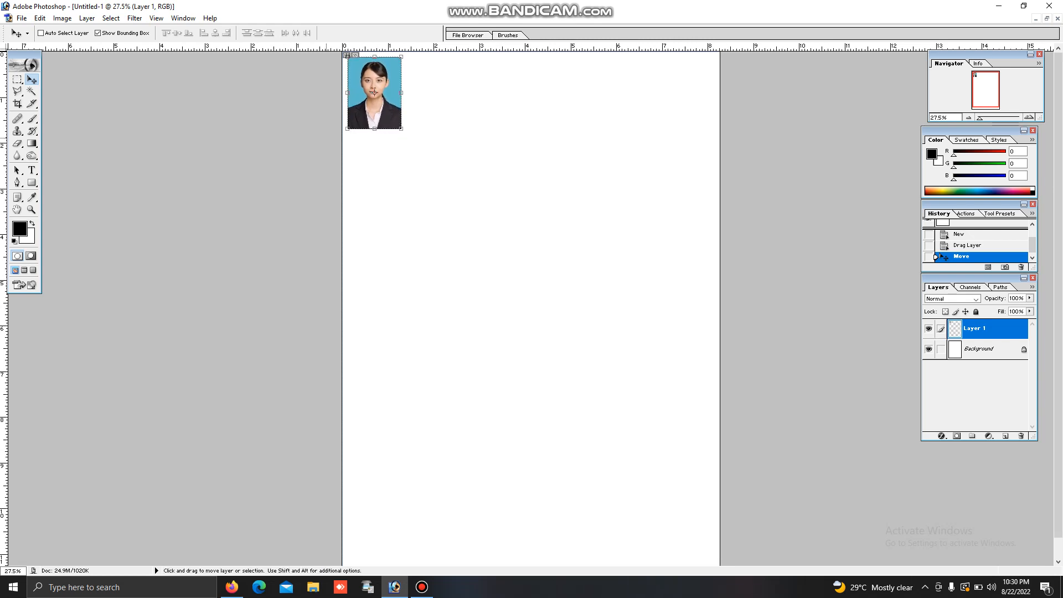
pyautogui.moveTo(374, 93); pyautogui.dragTo(613, 92)
pyautogui.moveTo(613, 92); pyautogui.dragTo(674, 93)
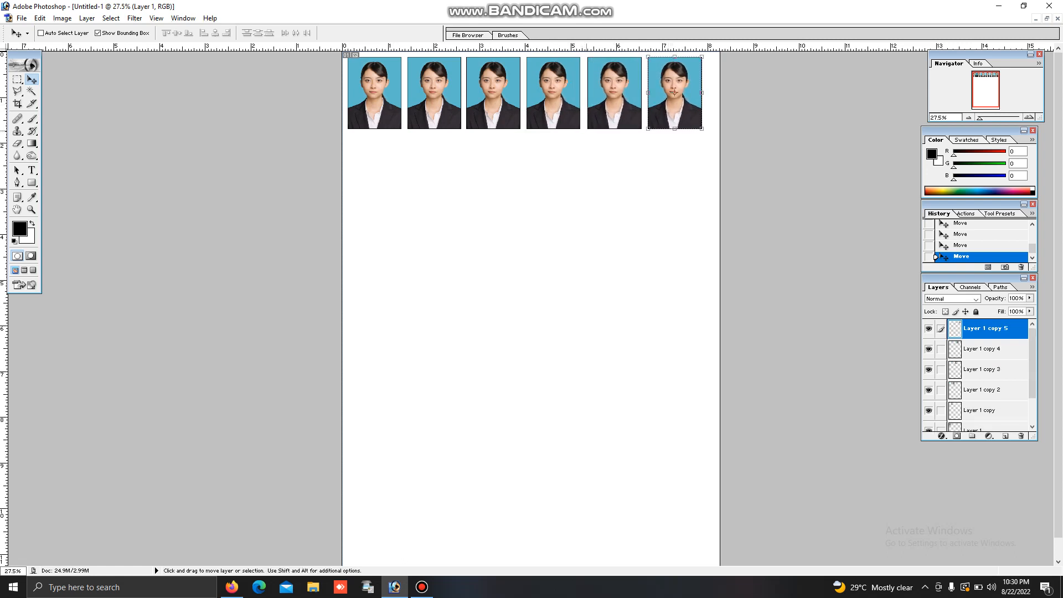
# Nudge the second and third photos in the row slightly left to tighten their spacing.
pyautogui.rightClick(435, 95)
pyautogui.click(449, 105)
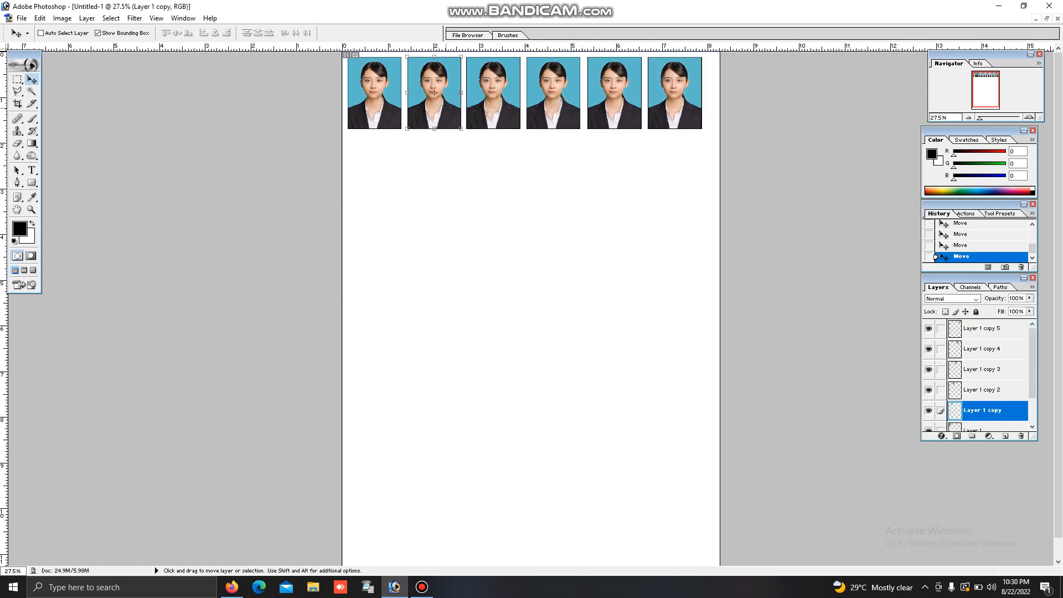
pyautogui.press('Left')
pyautogui.press('Left')
pyautogui.rightClick(499, 92)
pyautogui.click(512, 99)
pyautogui.press('Left')
pyautogui.press('Left')
pyautogui.press('Left')
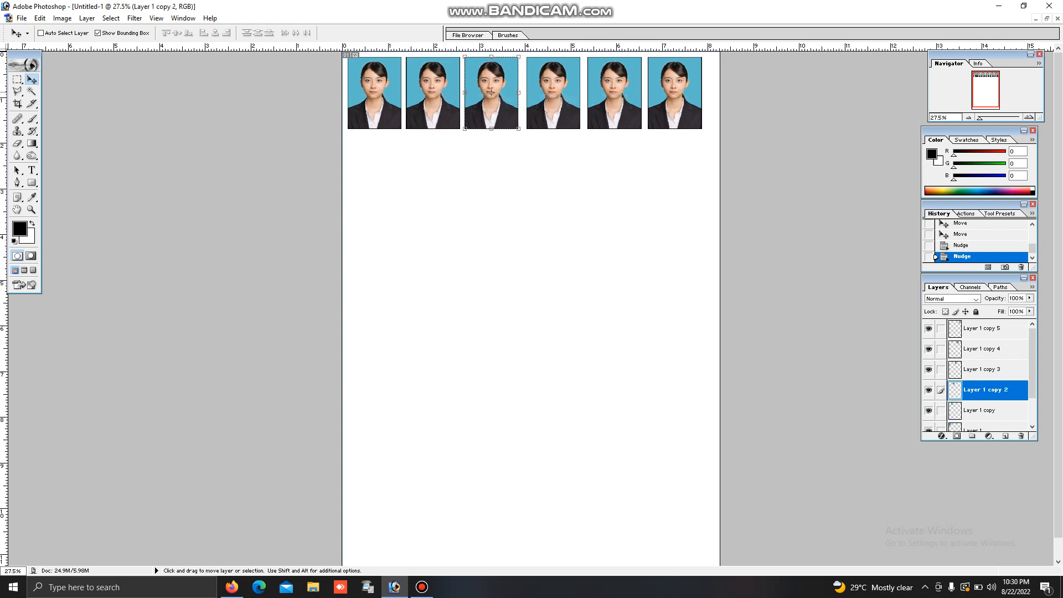
# Nudge the fourth and fifth photos in the row left to match the spacing of the earlier ones.
pyautogui.rightClick(539, 91)
pyautogui.click(552, 99)
pyautogui.press('Left')
pyautogui.press('Left')
pyautogui.press('Left')
pyautogui.rightClick(611, 92)
pyautogui.click(624, 99)
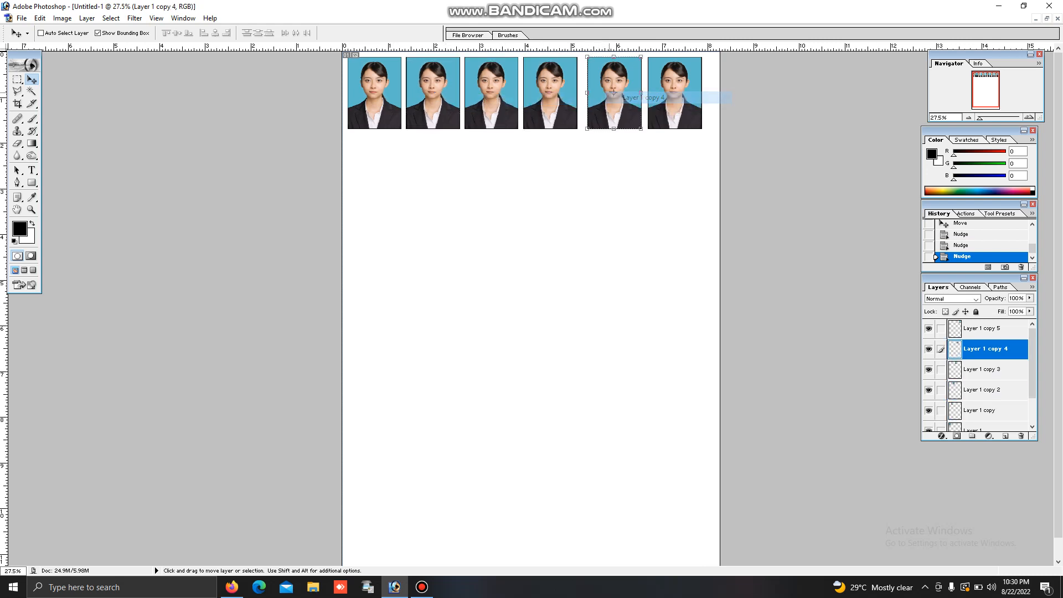
pyautogui.press('Left')
pyautogui.press('Left')
pyautogui.press('Left')
pyautogui.press('Left')
pyautogui.press('Left')
# Nudge the sixth photo left to even out its gap with the fifth.
pyautogui.rightClick(690, 85)
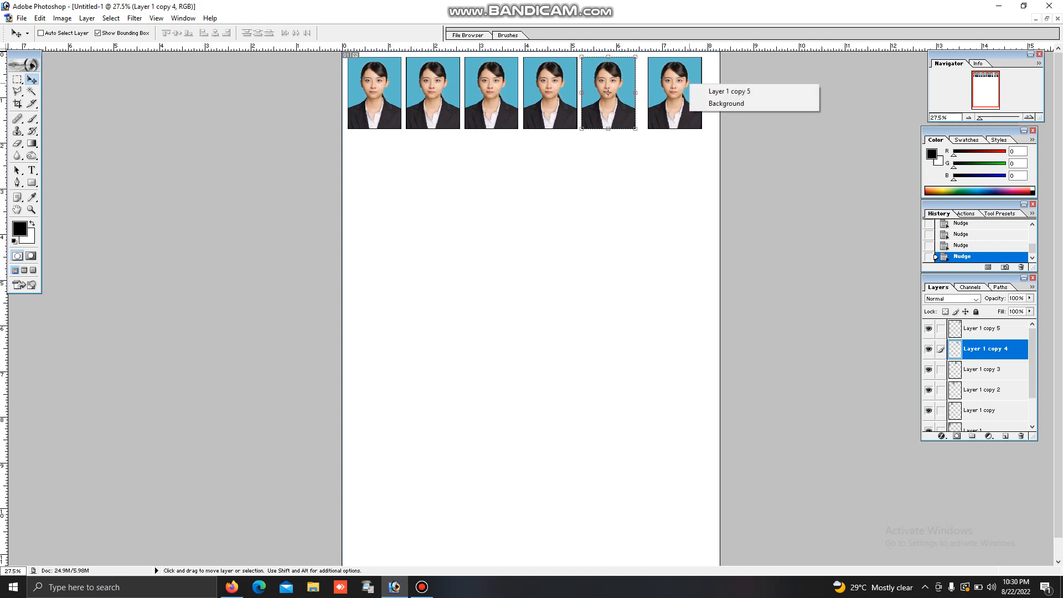
pyautogui.click(720, 92)
pyautogui.press('Left')
pyautogui.press('Left')
pyautogui.press('Left')
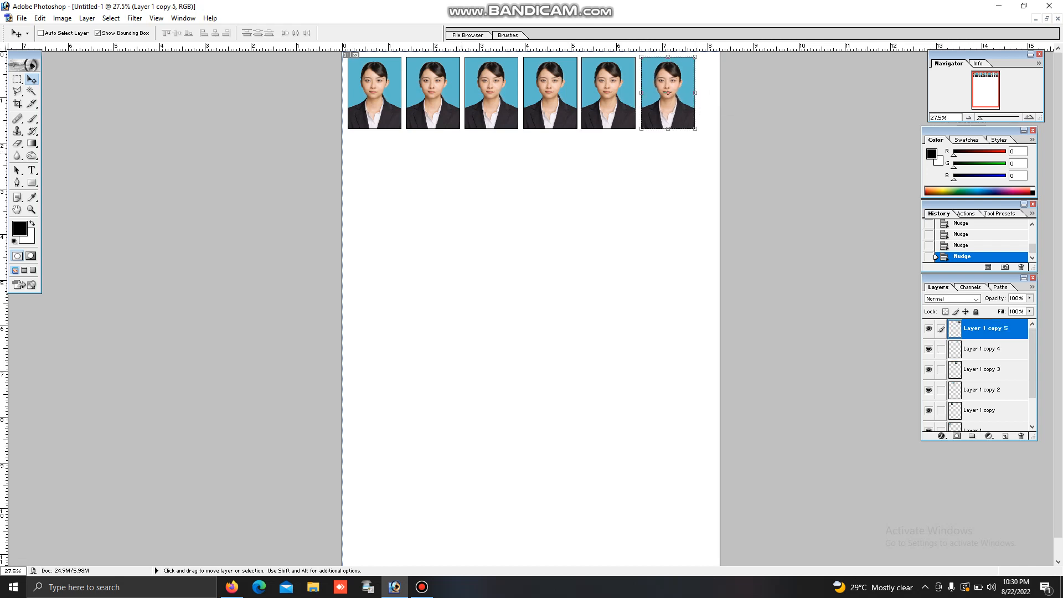
pyautogui.hotkey('ctrl', '+')
pyautogui.hotkey('ctrl', '+')
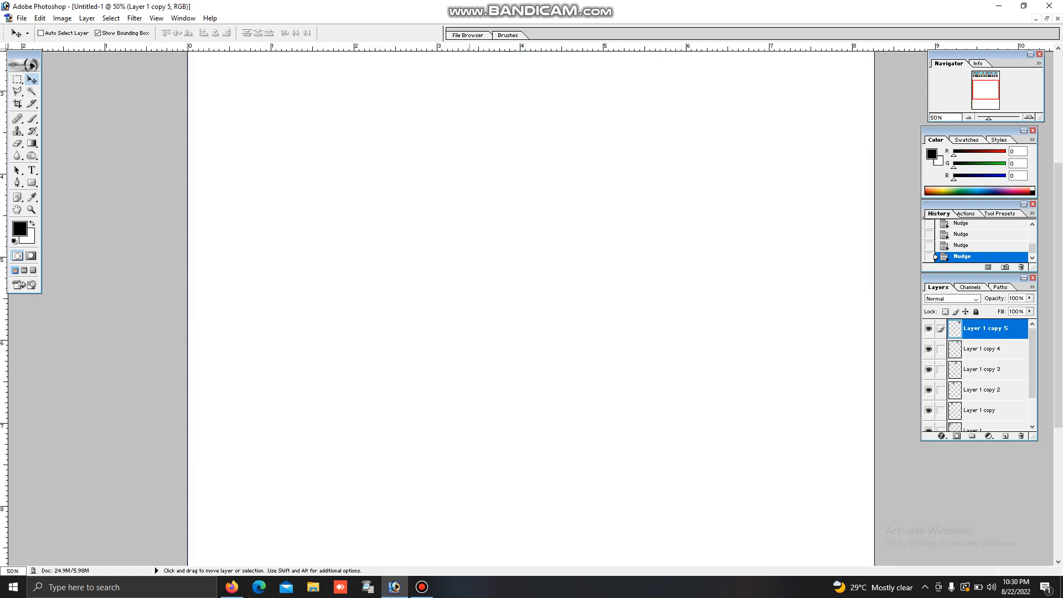
# Merge the six photo layers down into a single layer holding the whole row.
pyautogui.moveTo(531, 239); pyautogui.dragTo(531, 451)
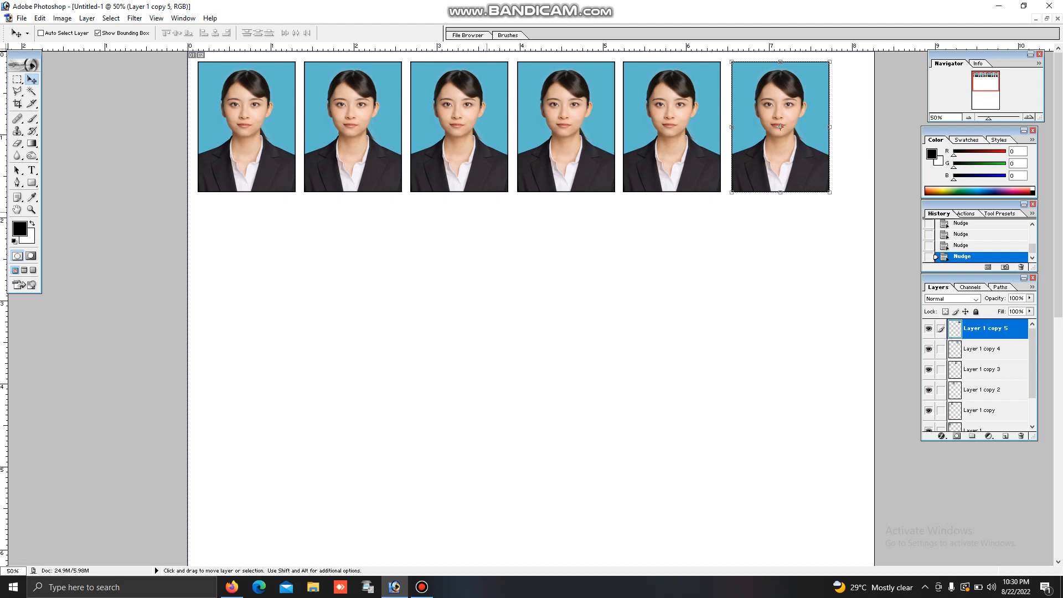
pyautogui.hotkey('ctrl', 'e')
pyautogui.hotkey('ctrl', 'e')
pyautogui.hotkey('ctrl', 'e')
pyautogui.hotkey('ctrl', 'e')
pyautogui.hotkey('ctrl', 'e')
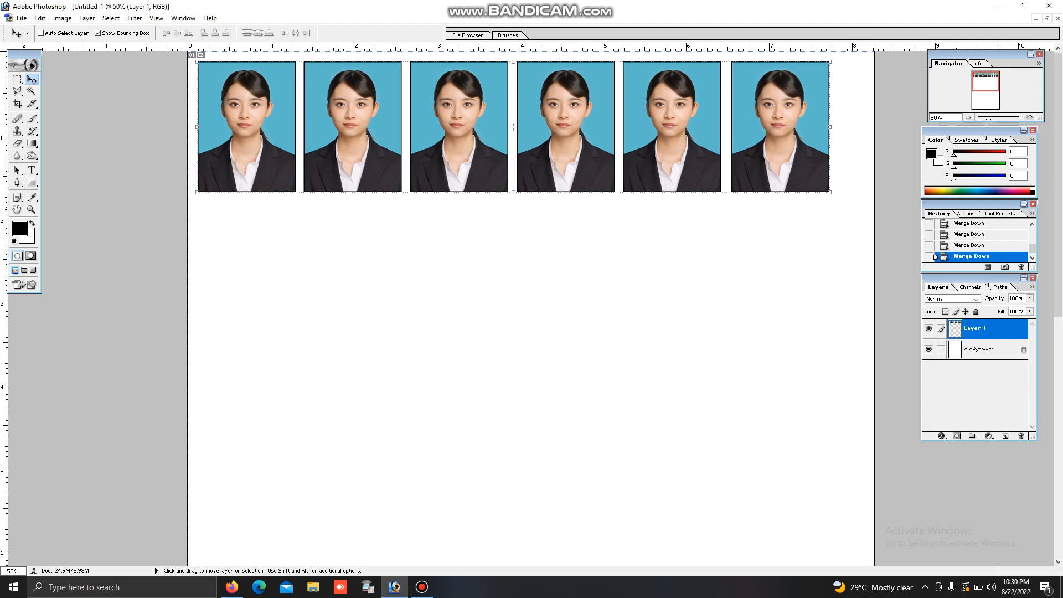
# Duplicate the merged photo row six times down the page with even gaps, making seven rows in total.
pyautogui.moveTo(579, 139); pyautogui.dragTo(593, 397)
pyautogui.hotkey('ctrl', '-')
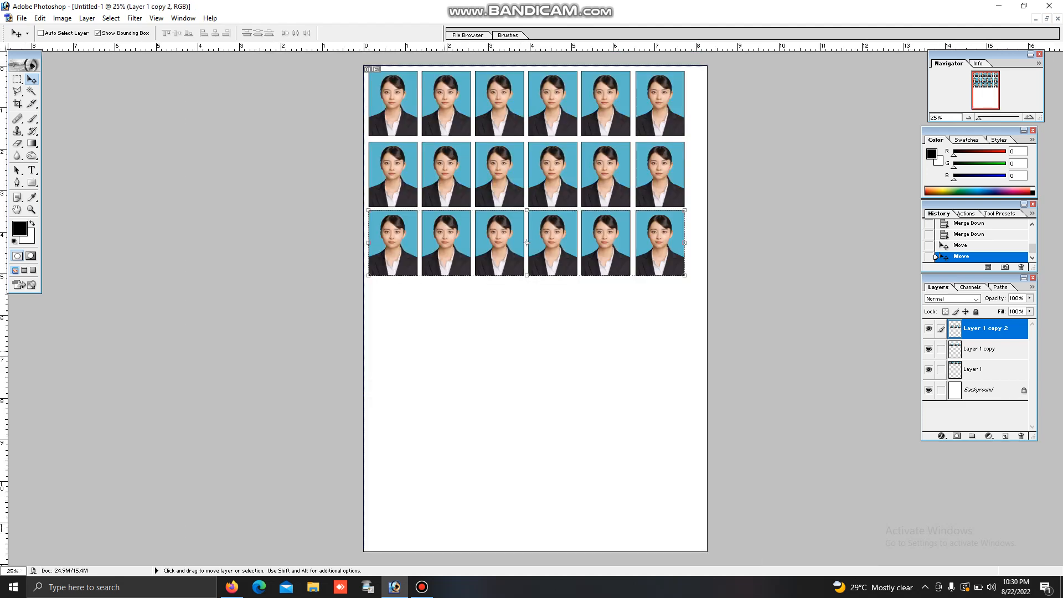
pyautogui.moveTo(553, 247); pyautogui.dragTo(553, 317)
pyautogui.moveTo(553, 317); pyautogui.dragTo(556, 386)
pyautogui.moveTo(557, 385); pyautogui.dragTo(564, 456)
pyautogui.moveTo(565, 456); pyautogui.dragTo(573, 529)
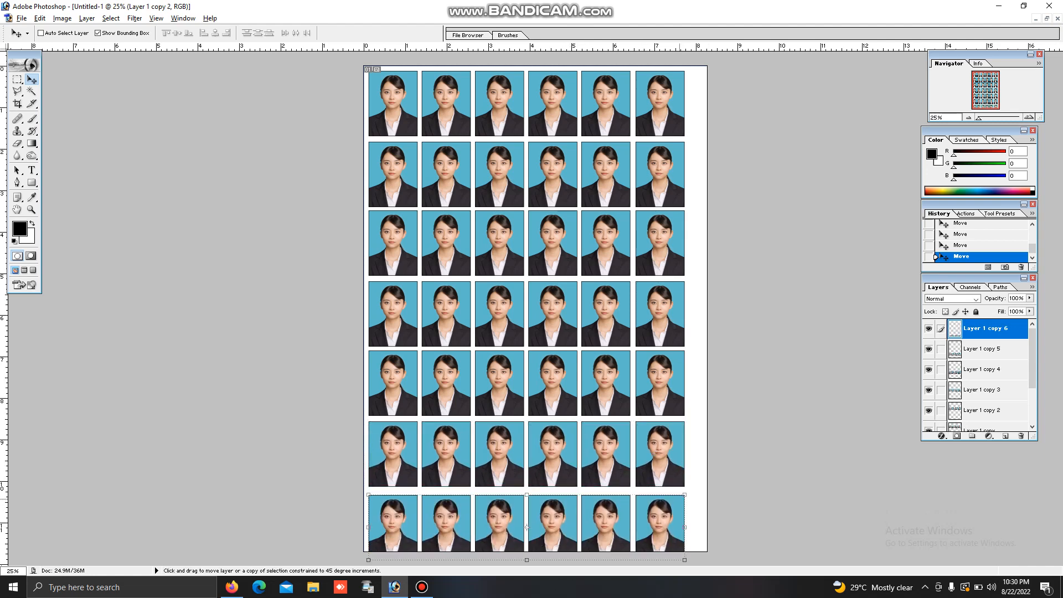
# Scale the last photo row to 86.4% and move it against the left margin so it fits on the page.
pyautogui.moveTo(684, 494); pyautogui.dragTo(663, 500)
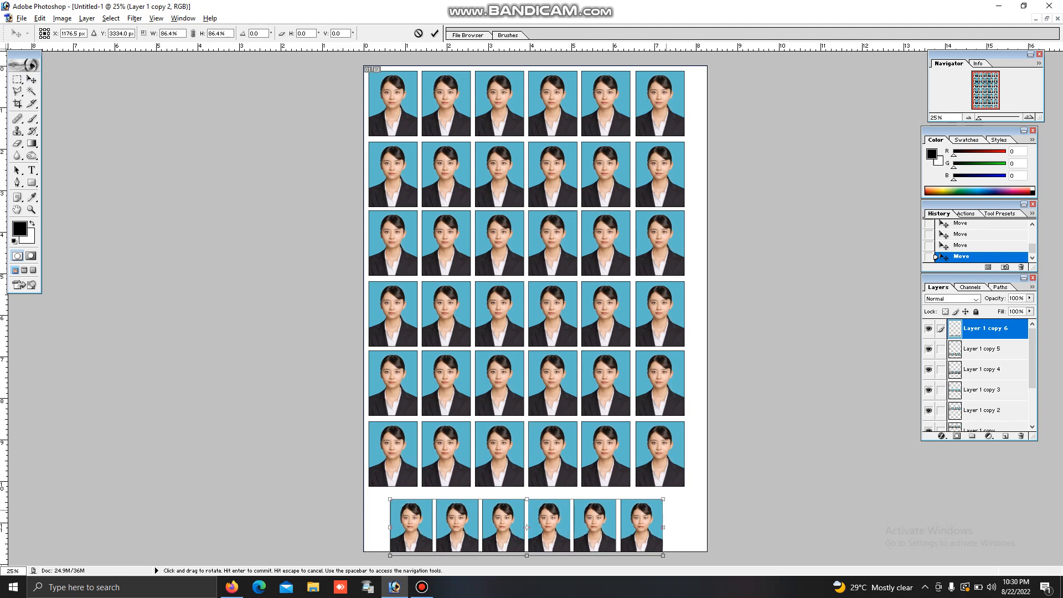
pyautogui.click(31, 79)
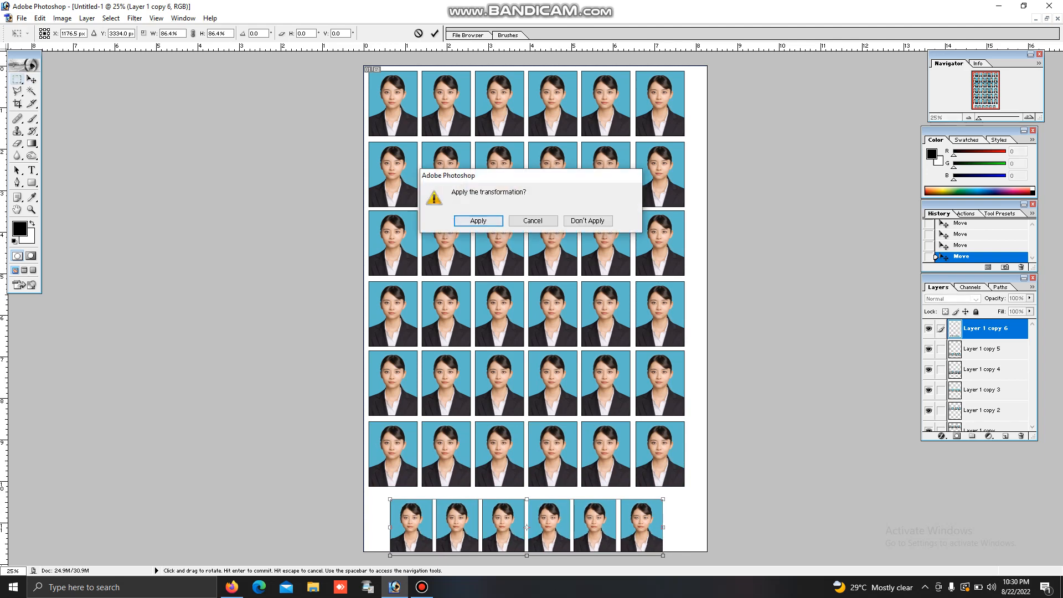
pyautogui.press('Return')
pyautogui.click(32, 79)
pyautogui.moveTo(500, 514)
pyautogui.mouseDown()
pyautogui.moveTo(479, 496)
pyautogui.moveTo(504, 518)
pyautogui.mouseUp()
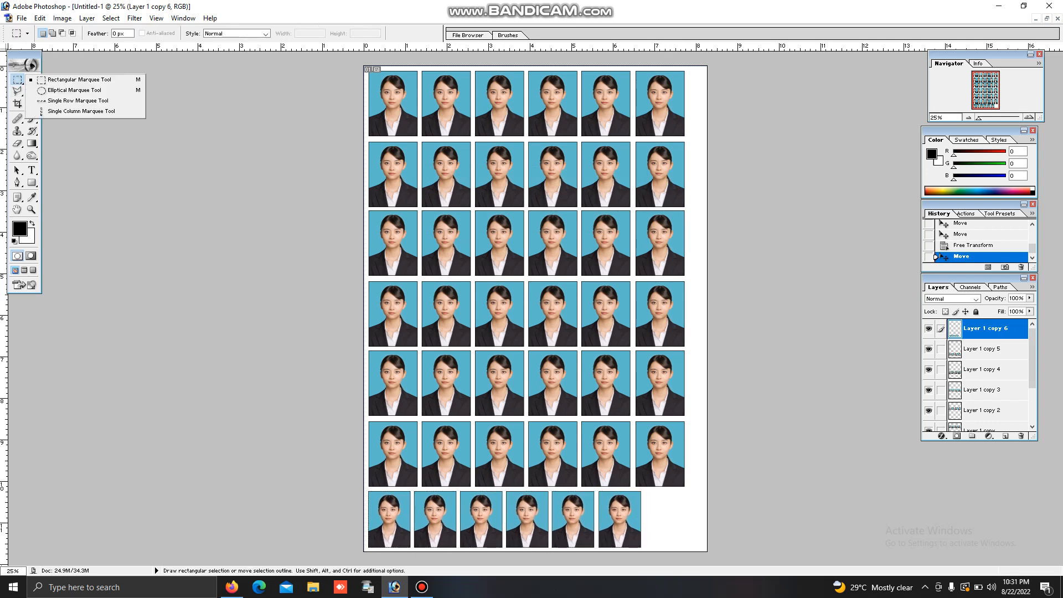
pyautogui.click(79, 80)
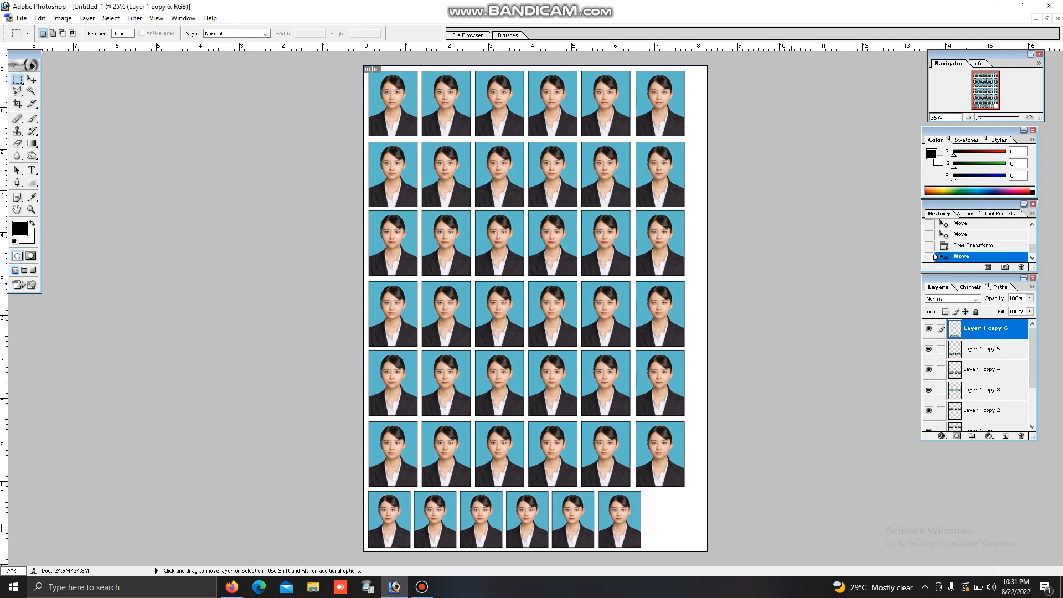
# Open the print settings for the photo sheet and set the paper size to A4.
pyautogui.hotkey('ctrl', 'p')
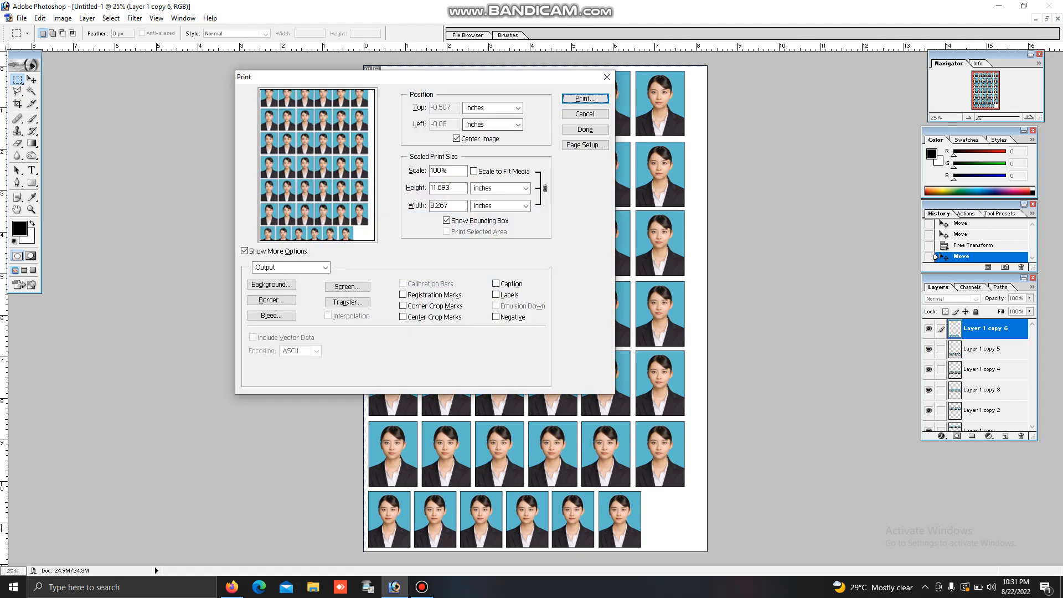
pyautogui.click(456, 138)
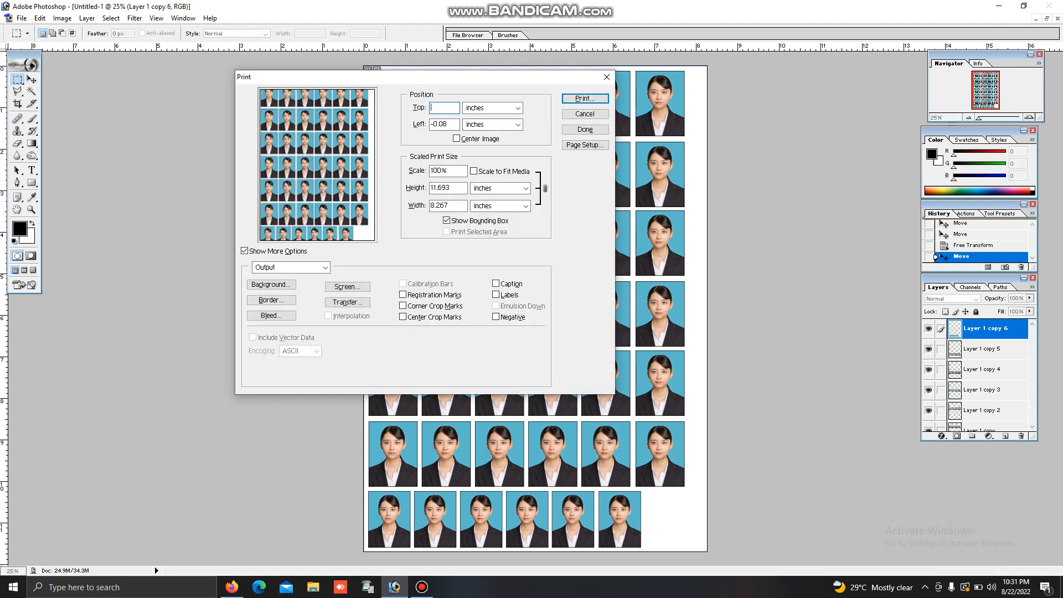
pyautogui.press('BackSpace')
pyautogui.click(585, 145)
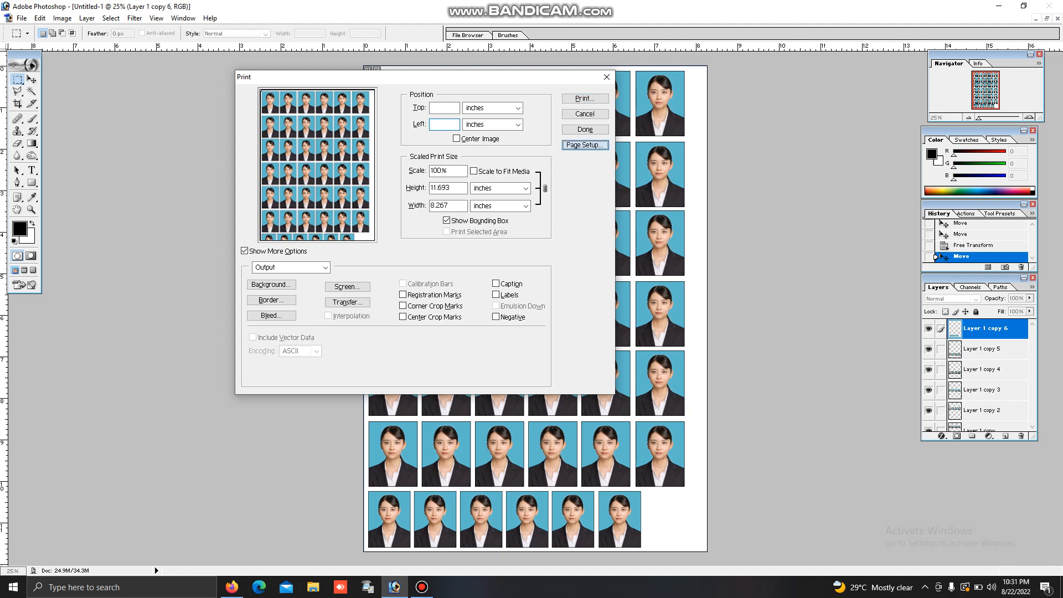
pyautogui.click(383, 232)
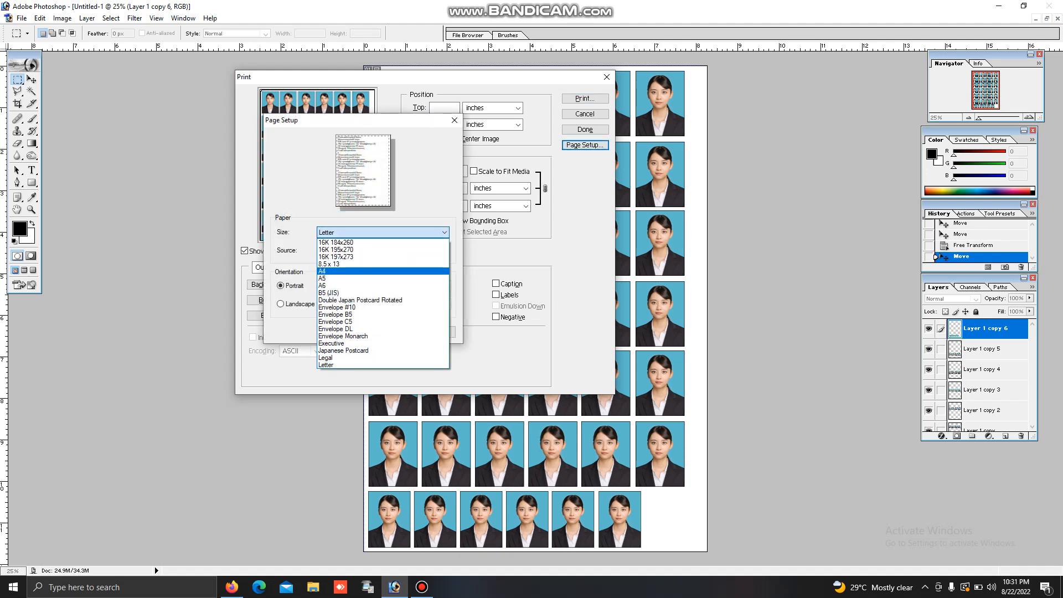
pyautogui.click(365, 272)
pyautogui.click(392, 332)
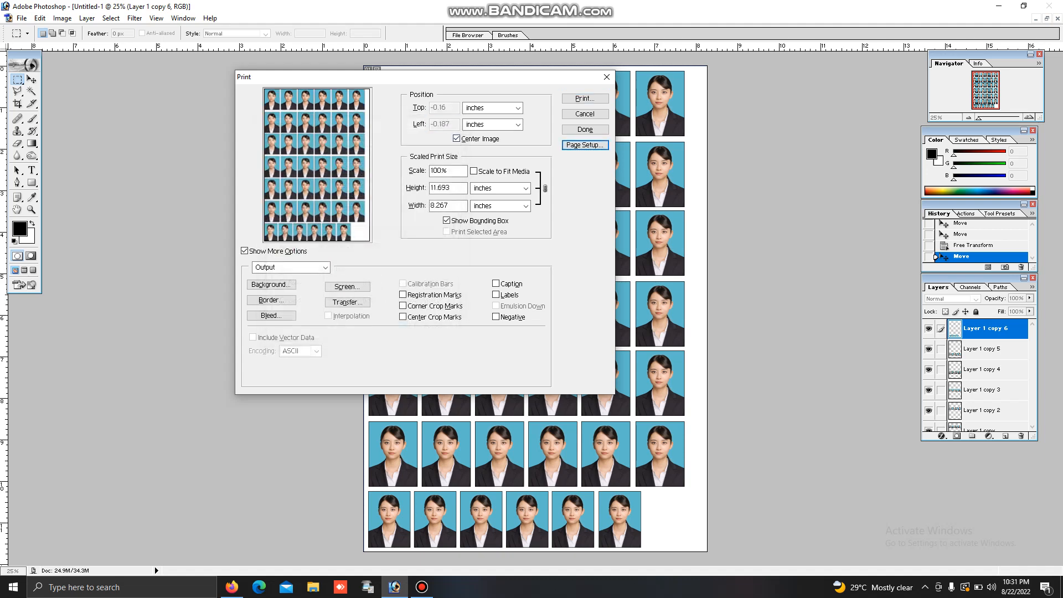
# Turn off image centring for the print and clear the top and left position values.
pyautogui.click(456, 138)
pyautogui.doubleClick(439, 108)
pyautogui.press('BackSpace')
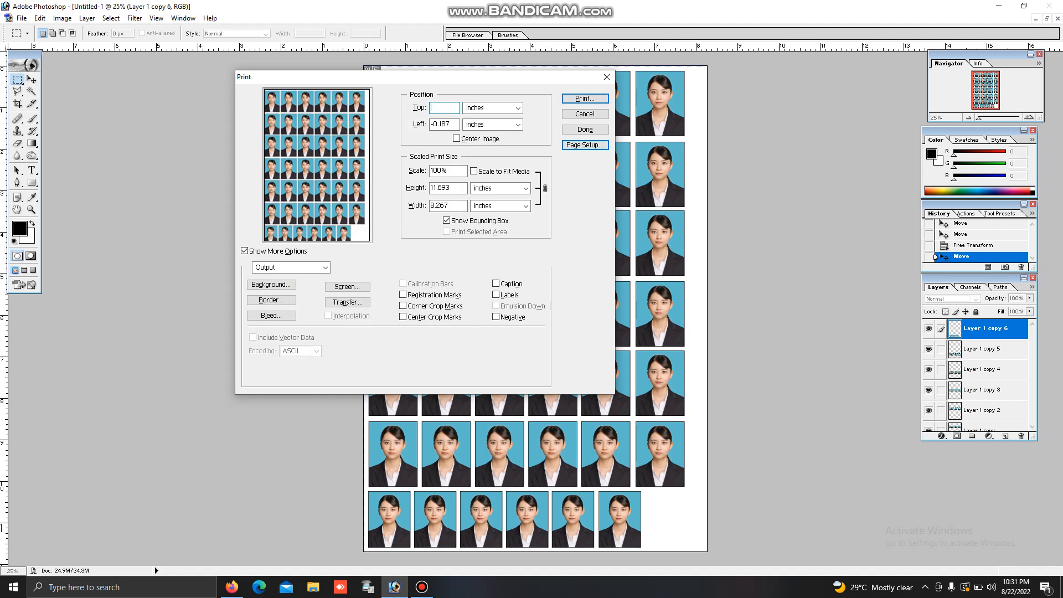
pyautogui.press('Tab')
pyautogui.press('BackSpace')
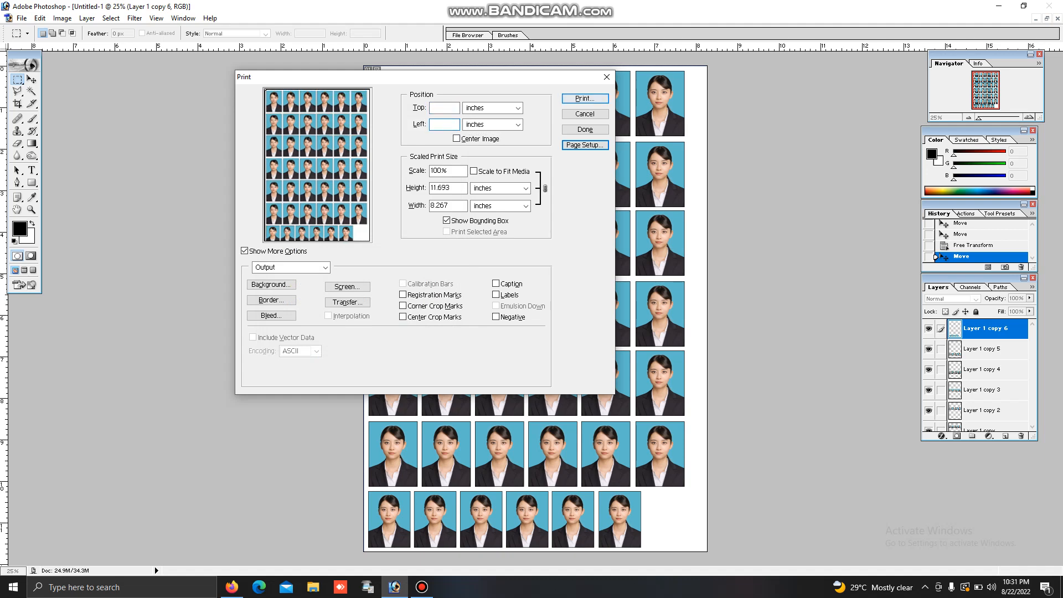
# Proceed to the printer selection and choose the EPSON L805 Series printer.
pyautogui.click(585, 99)
pyautogui.click(491, 221)
pyautogui.click(498, 76)
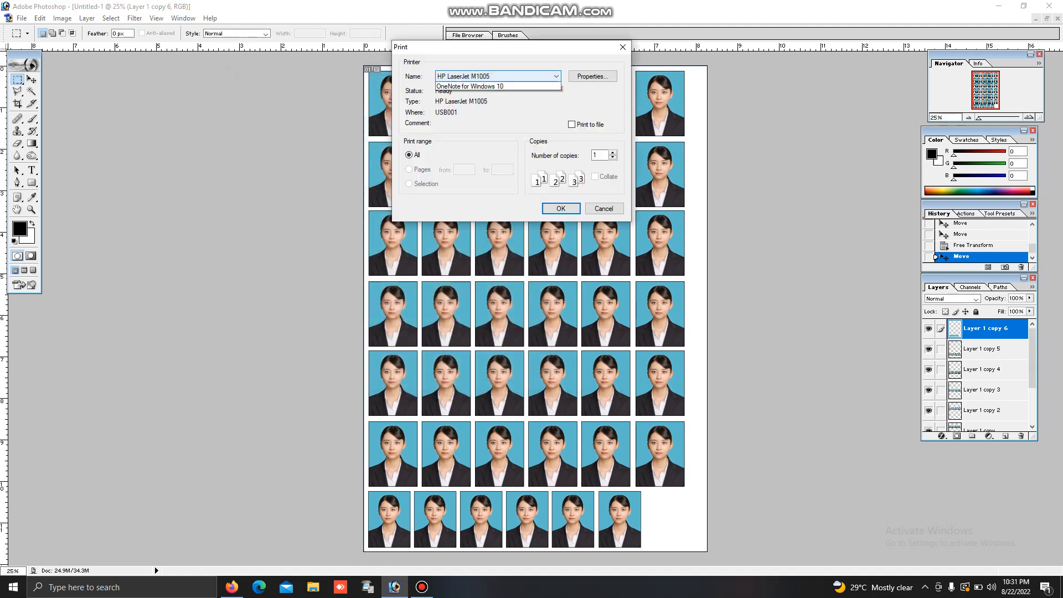
pyautogui.click(475, 86)
# Set the printer's paper type to Epson Matte and quality to High, and cancel out of printing.
pyautogui.click(592, 76)
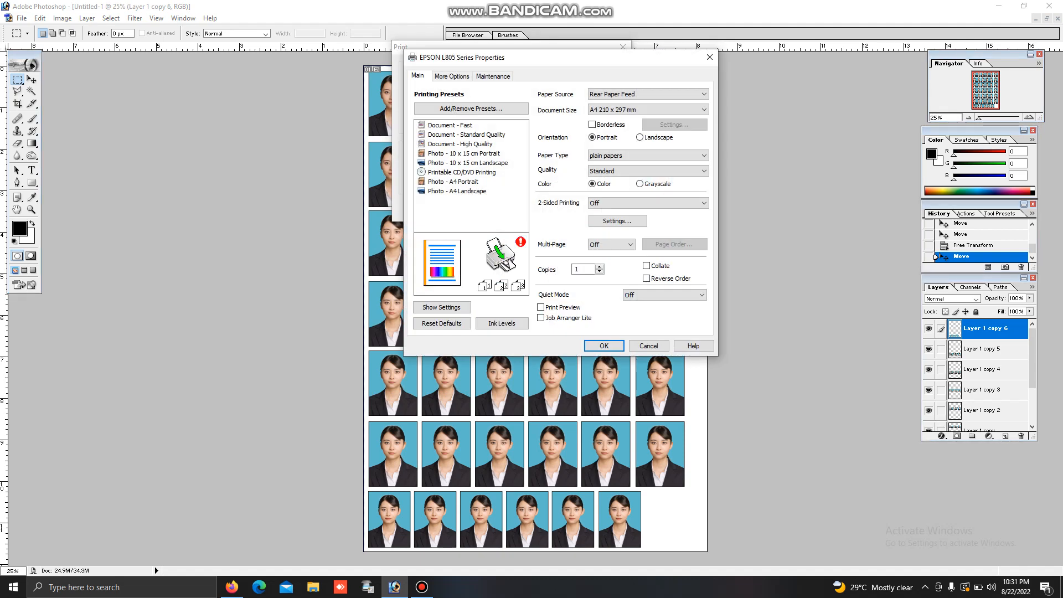
pyautogui.click(647, 156)
pyautogui.click(648, 202)
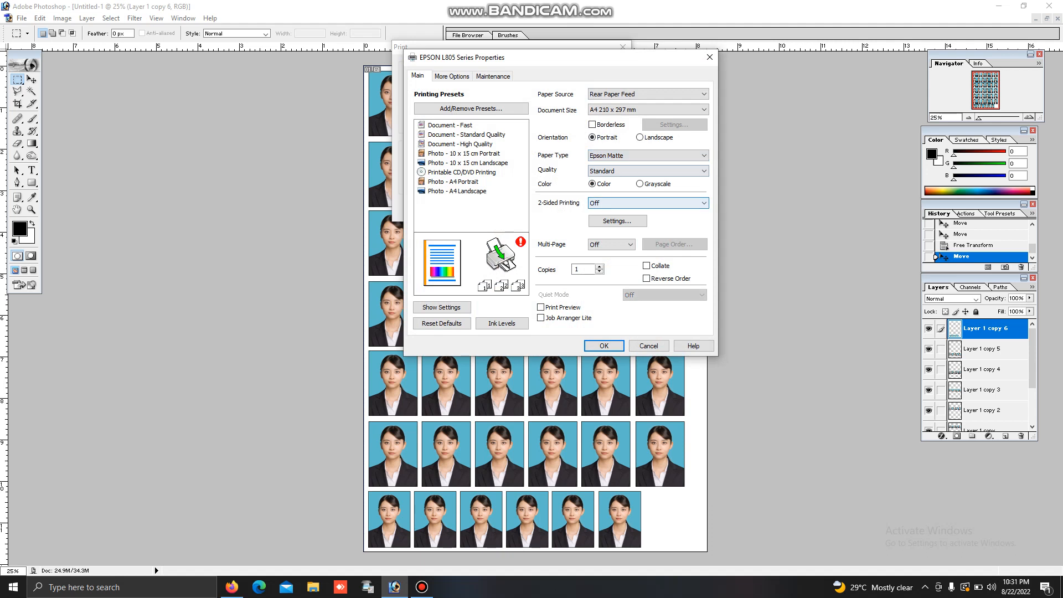
pyautogui.click(647, 171)
pyautogui.click(636, 190)
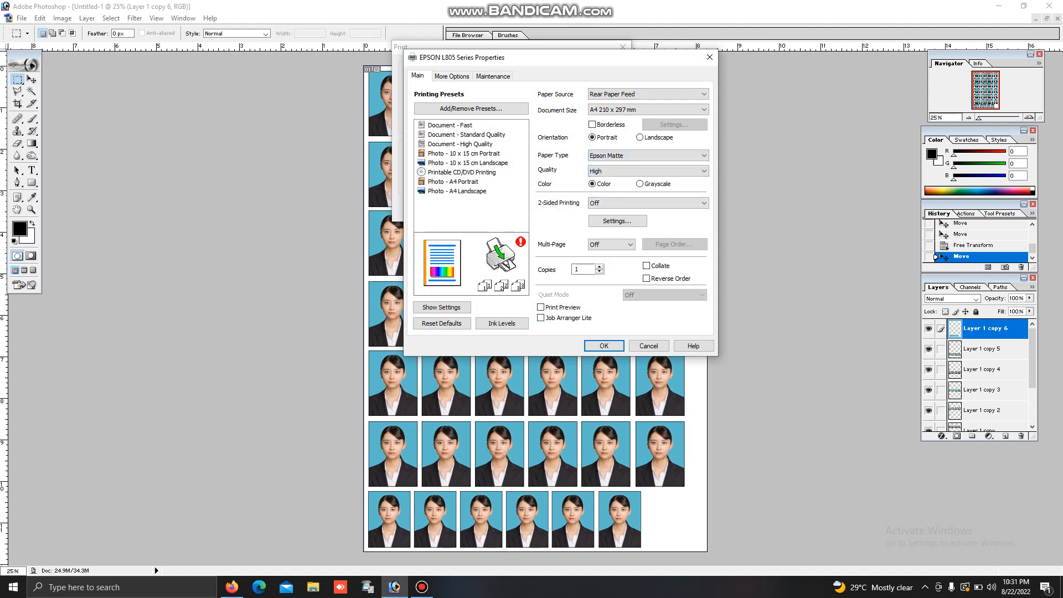
pyautogui.click(709, 58)
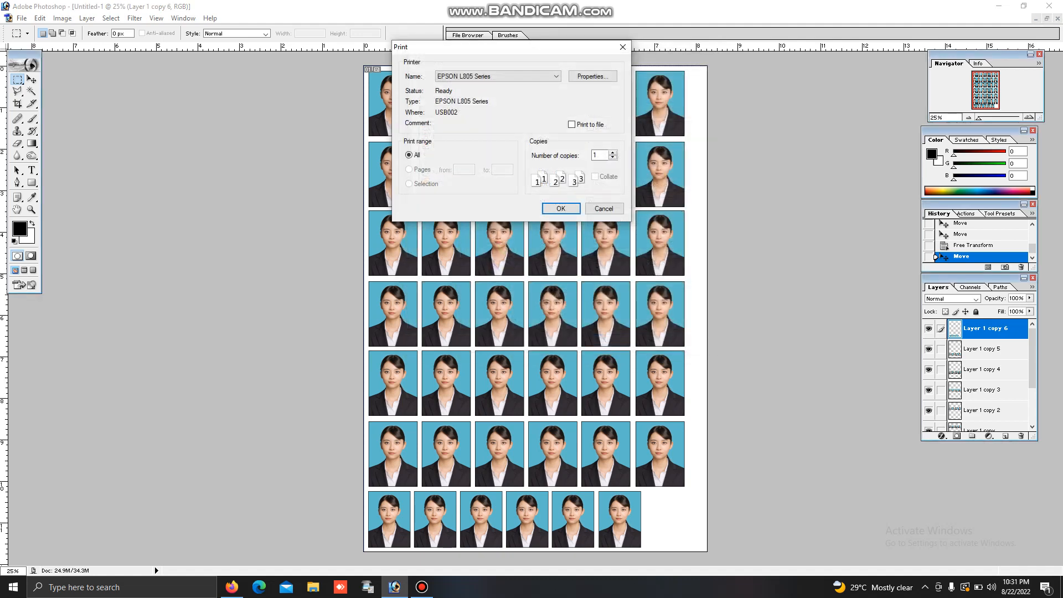
pyautogui.click(604, 208)
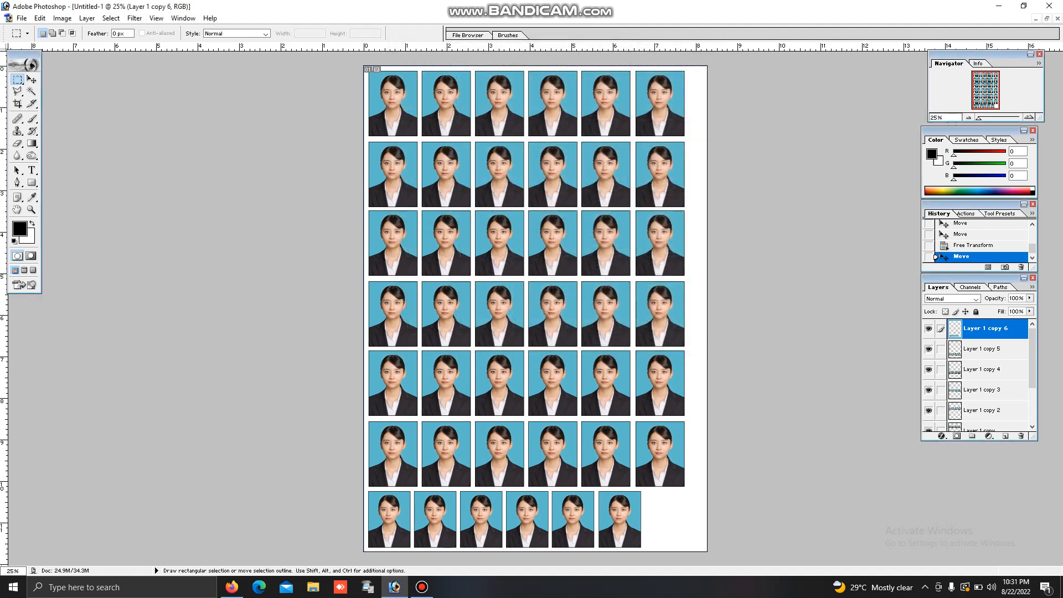
# Minimize the A4 photo sheet and maximize the single passport photo document.
pyautogui.click(1046, 18)
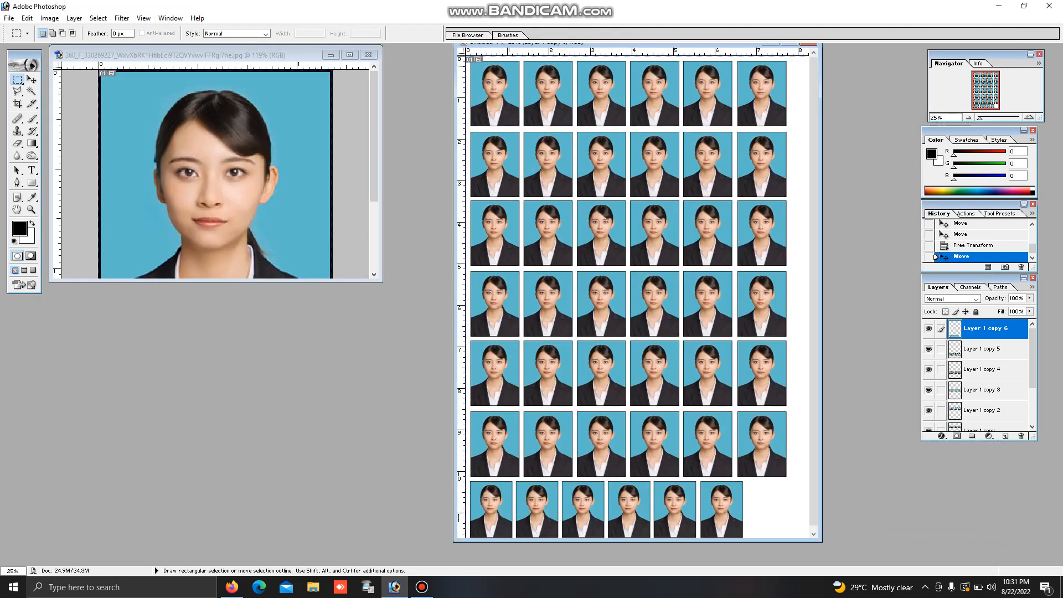
pyautogui.click(770, 43)
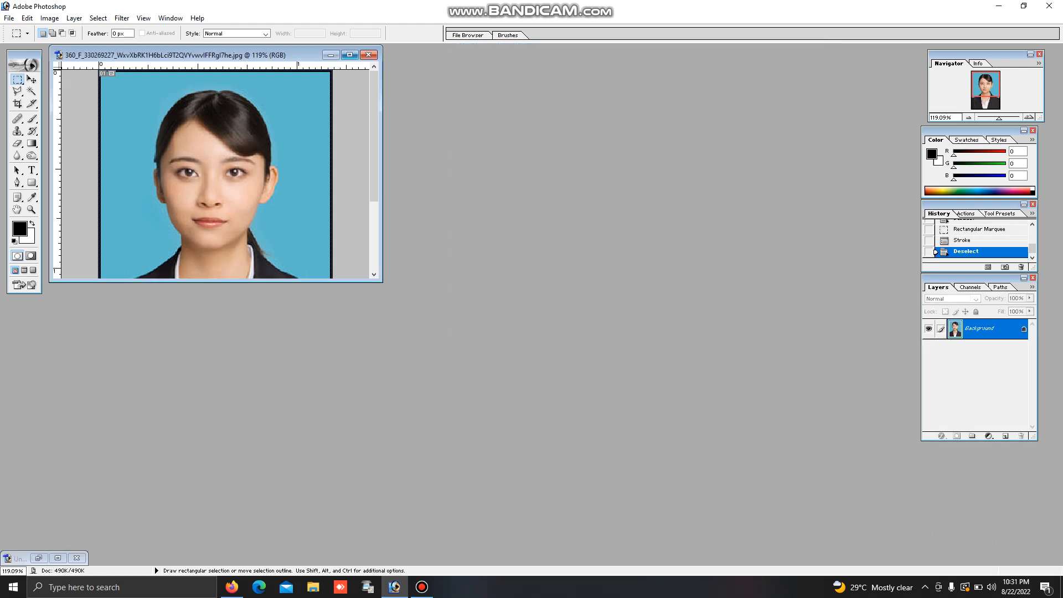
pyautogui.click(349, 54)
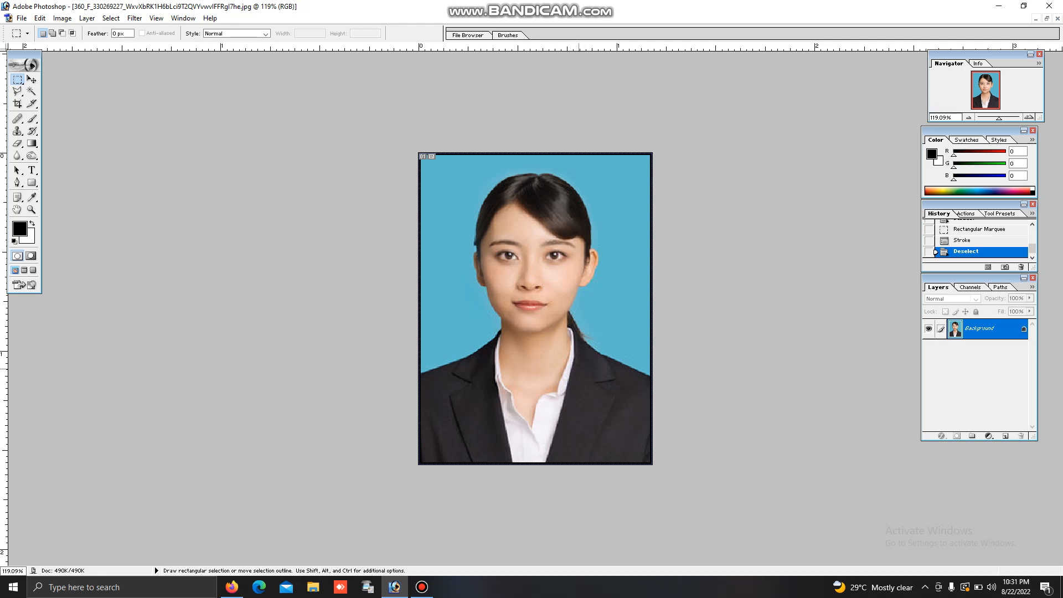
# Switch to Firefox and search Google Images for "tie coat png" in a new browser tab.
pyautogui.click(231, 587)
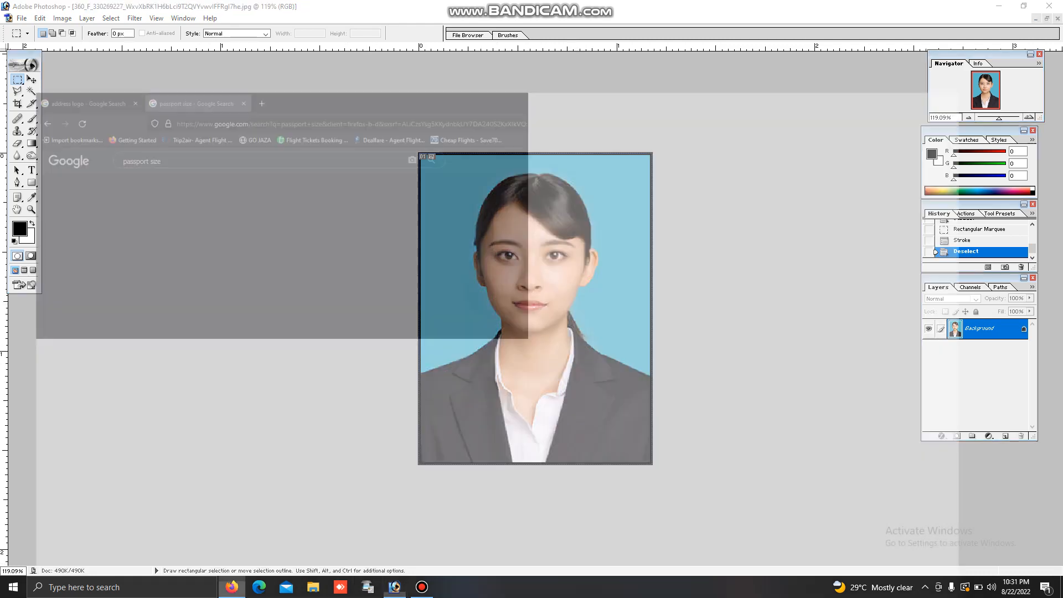
pyautogui.click(260, 12)
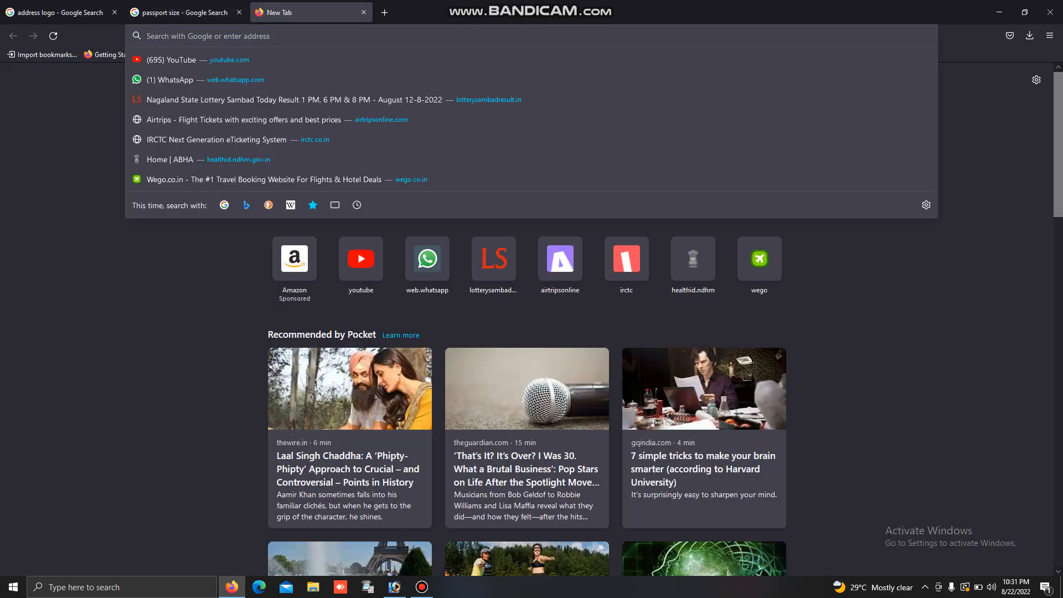
pyautogui.write('tie c')
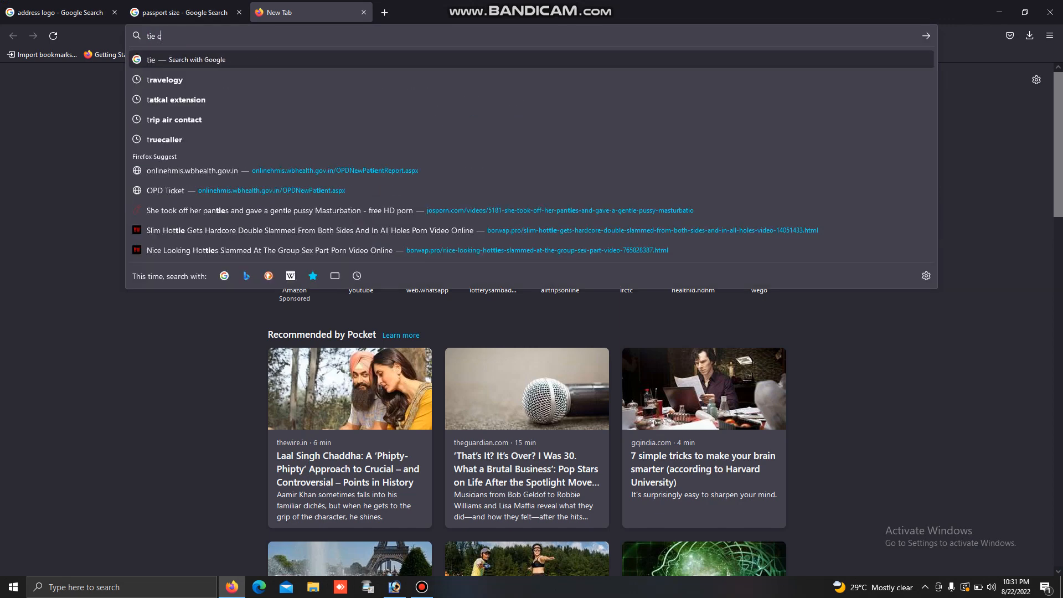
pyautogui.write('oat')
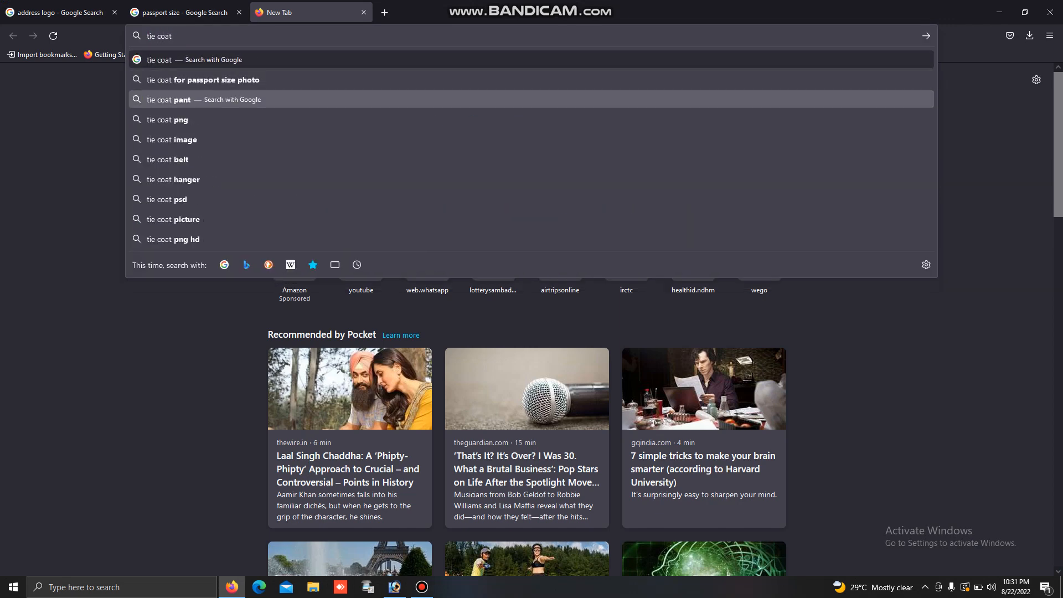
pyautogui.click(221, 119)
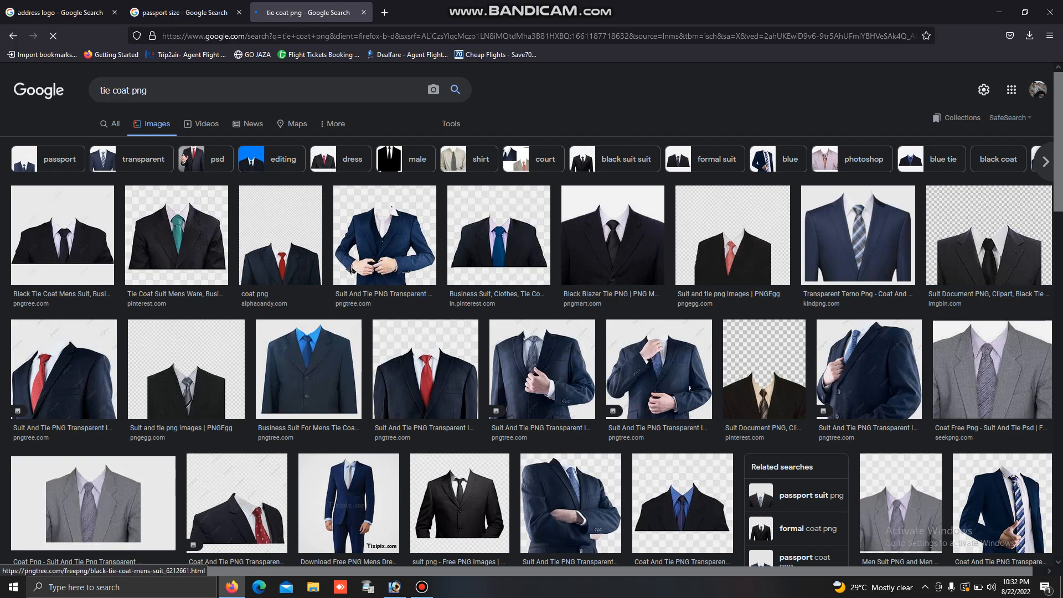
# Browse the suit images, open the black suit with the blue tie and copy that image.
pyautogui.scroll(-5, 531, 315)
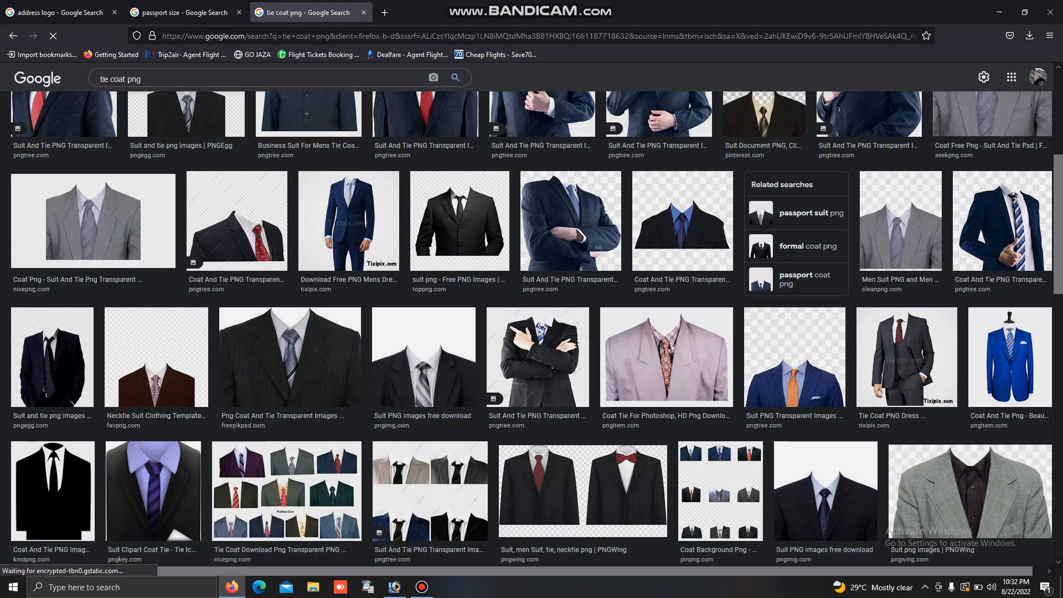
pyautogui.scroll(4, 531, 329)
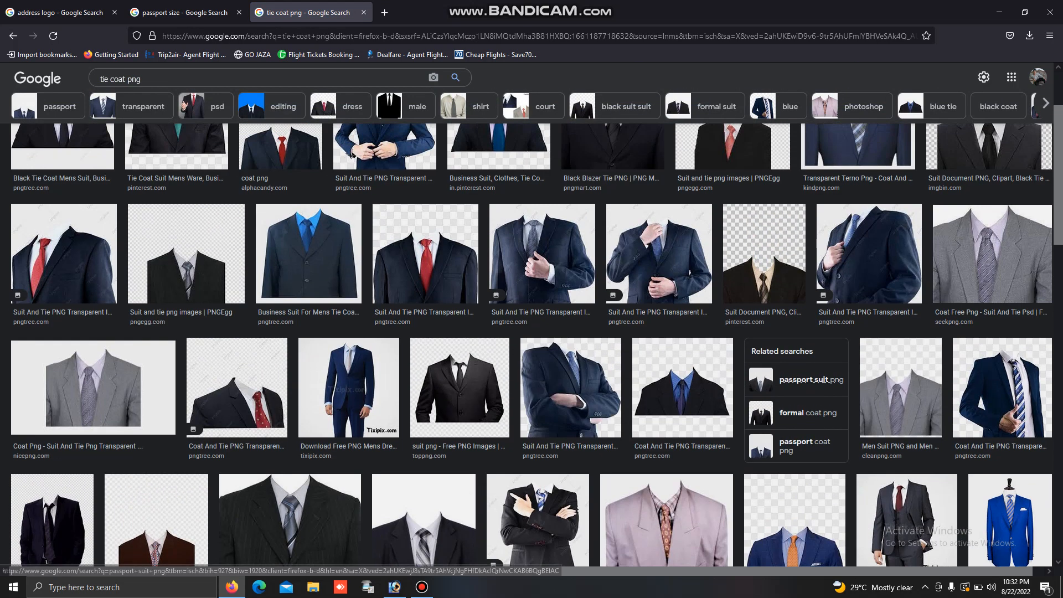
pyautogui.scroll(1, 531, 315)
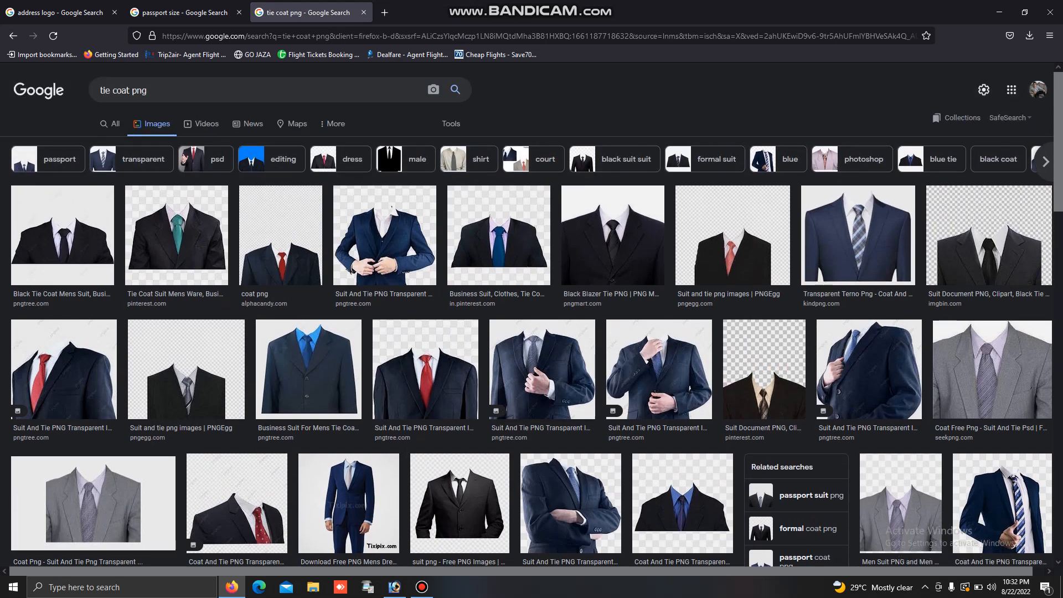
pyautogui.click(498, 235)
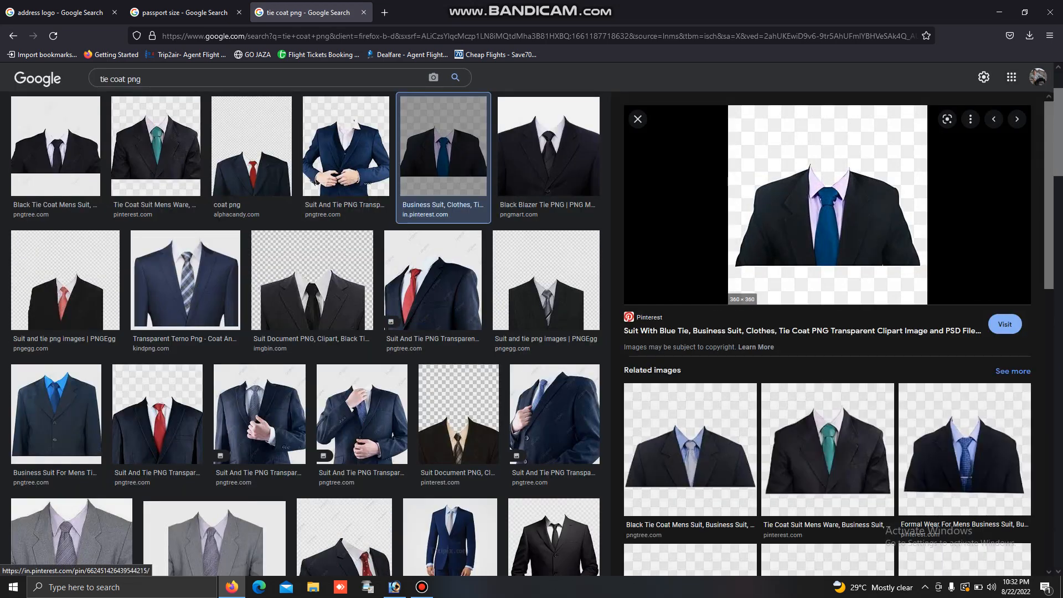
pyautogui.rightClick(822, 226)
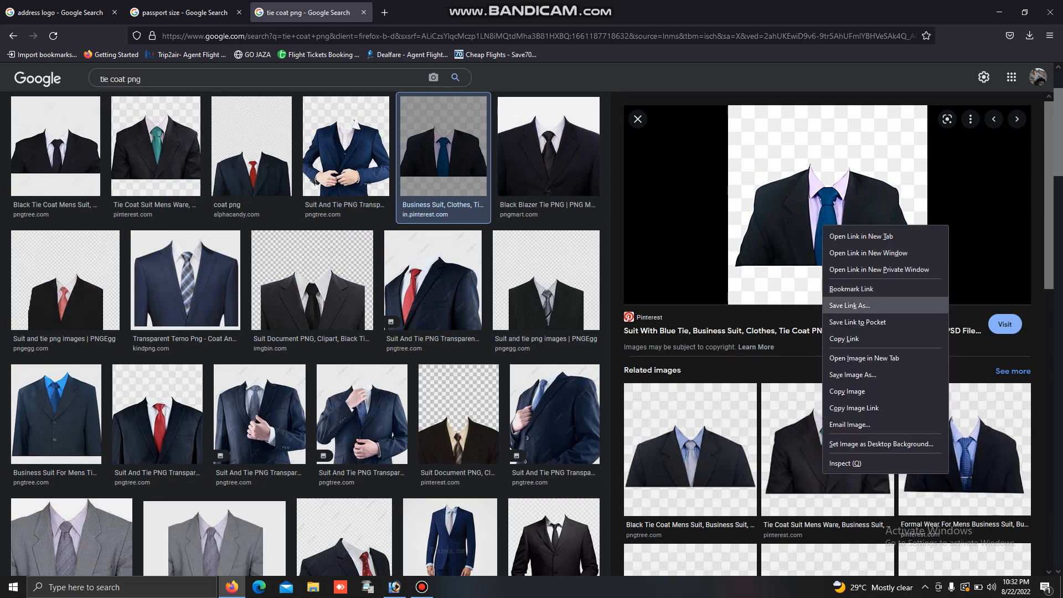
pyautogui.click(847, 392)
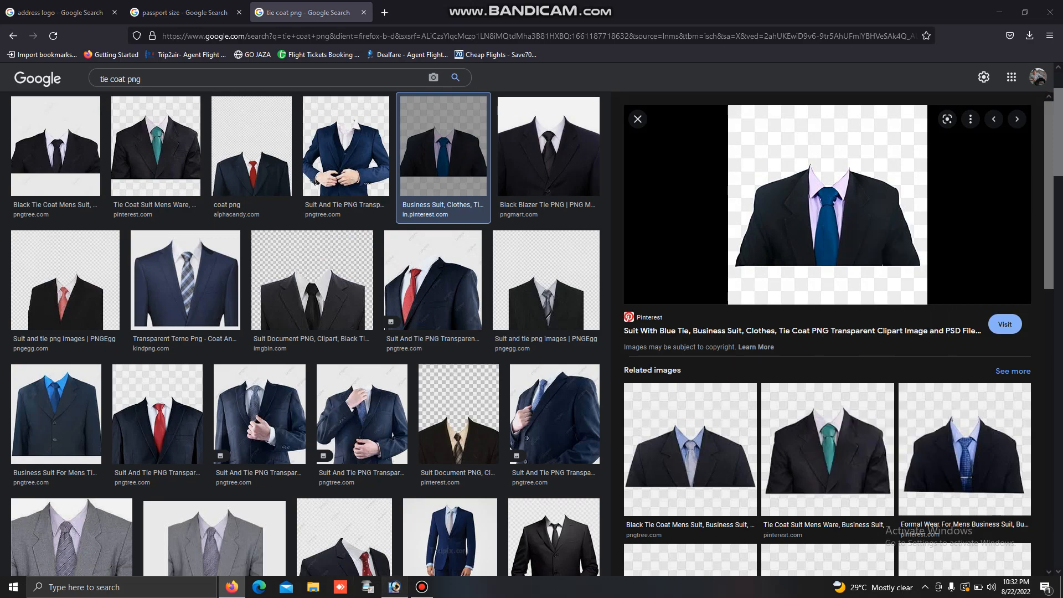
# Switch to Photoshop and paste the copied blue-tie suit image over the passport photo.
pyautogui.click(394, 587)
pyautogui.rightClick(394, 586)
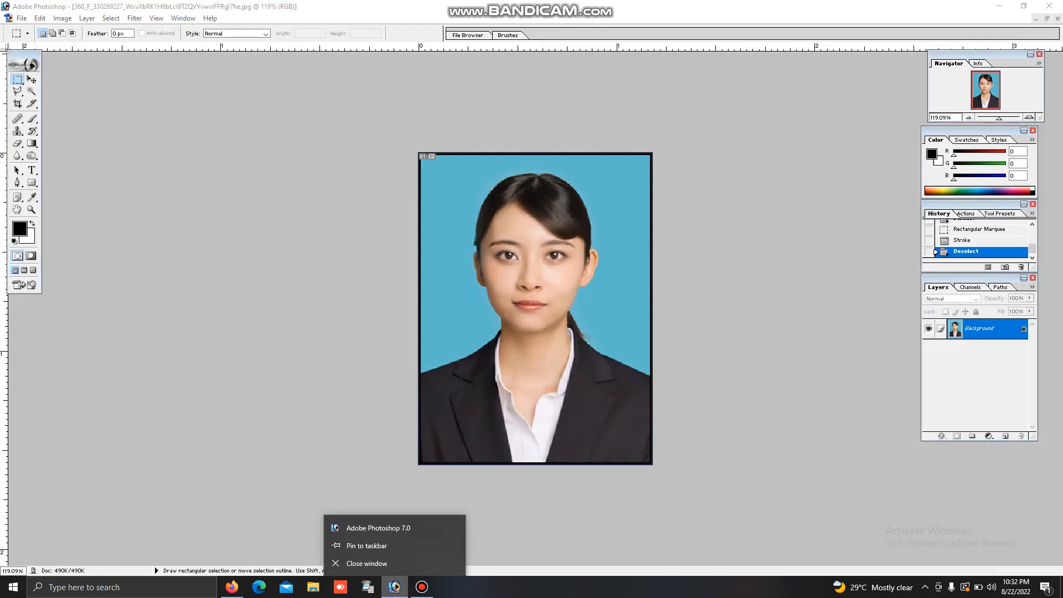
pyautogui.press('Escape')
pyautogui.hotkey('ctrl', 'v')
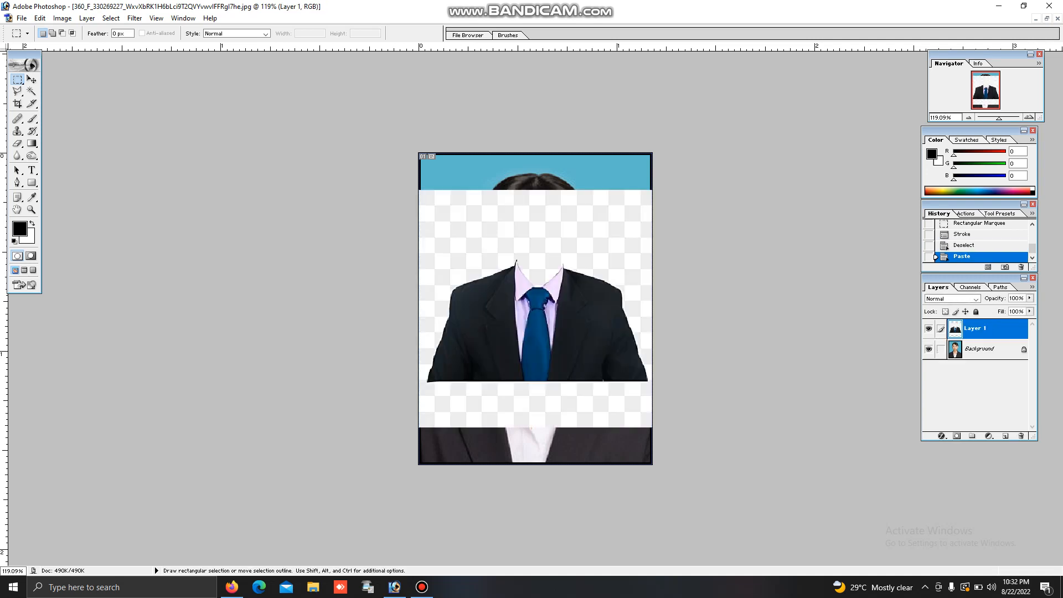
# Select the checkered background around the blue-tie suit with the Magic Wand, delete it and deselect.
pyautogui.click(31, 91)
pyautogui.click(457, 246)
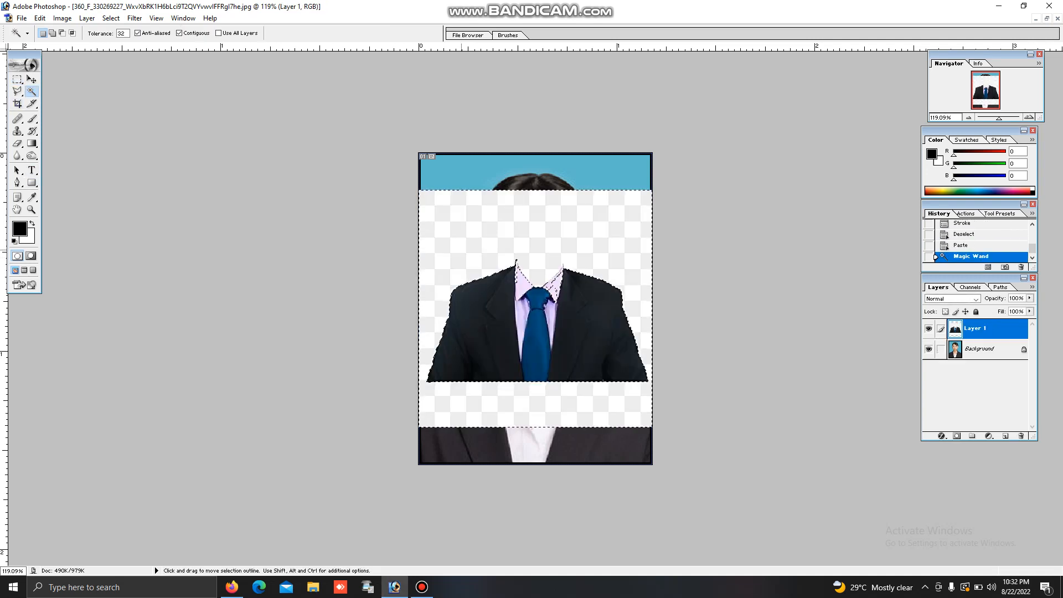
pyautogui.press('Delete')
pyautogui.hotkey('ctrl', 'd')
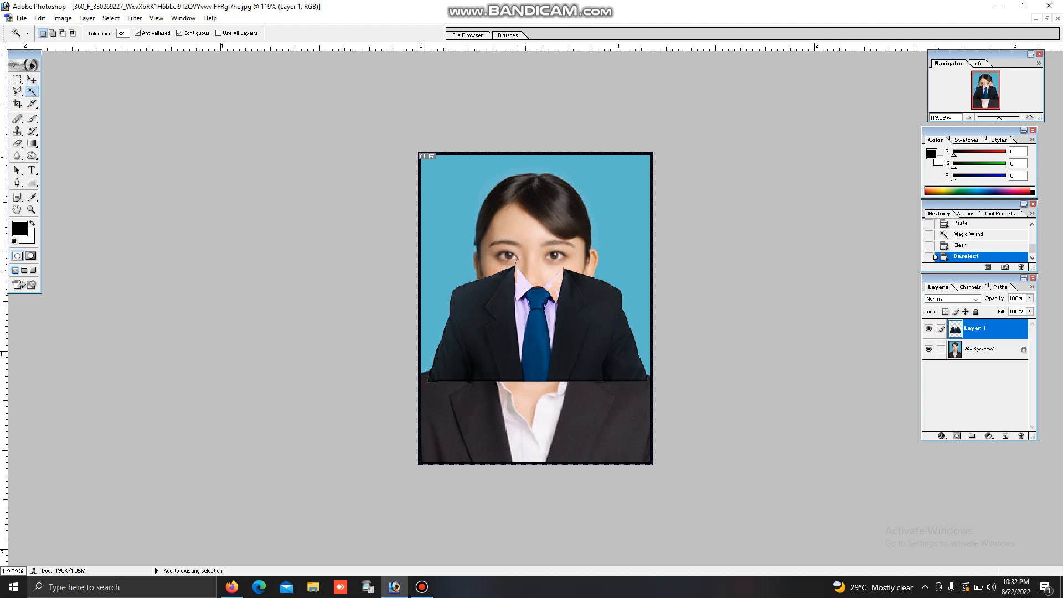
# Try moving the blue-tie suit down and enlarging it to about 153% over the shoulders, and discard the transformation.
pyautogui.press('v')
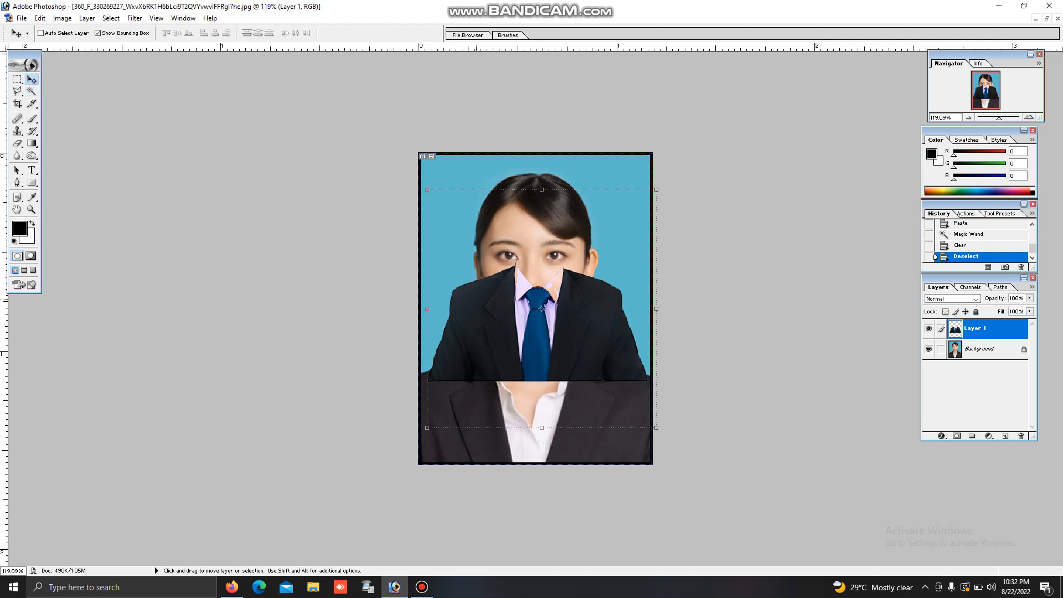
pyautogui.moveTo(541, 308); pyautogui.dragTo(539, 408)
pyautogui.hotkey('ctrl', 't')
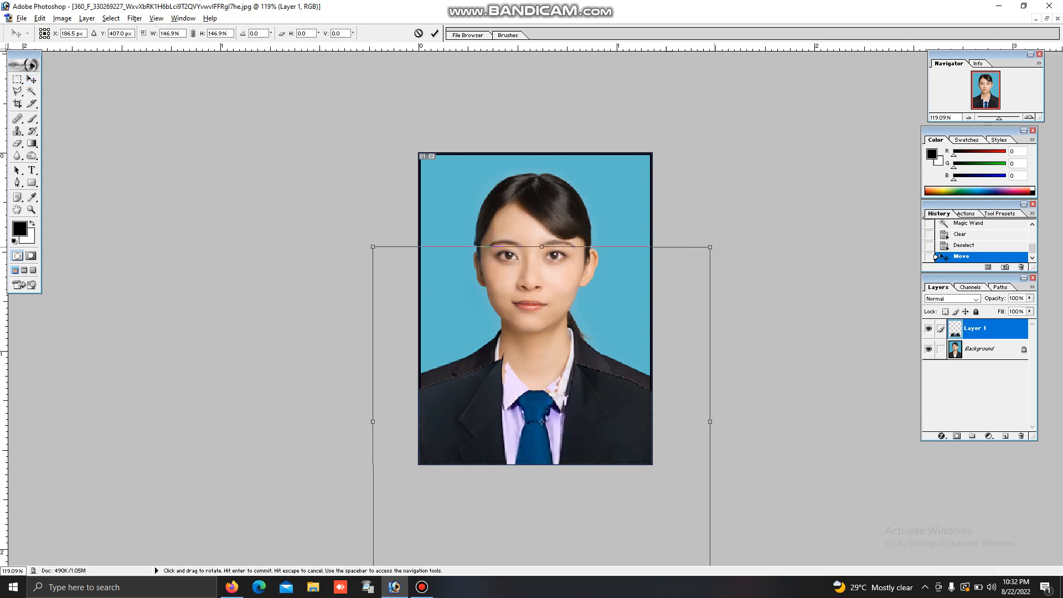
pyautogui.moveTo(710, 247); pyautogui.dragTo(716, 240)
pyautogui.moveTo(586, 360); pyautogui.dragTo(578, 327)
pyautogui.click(17, 80)
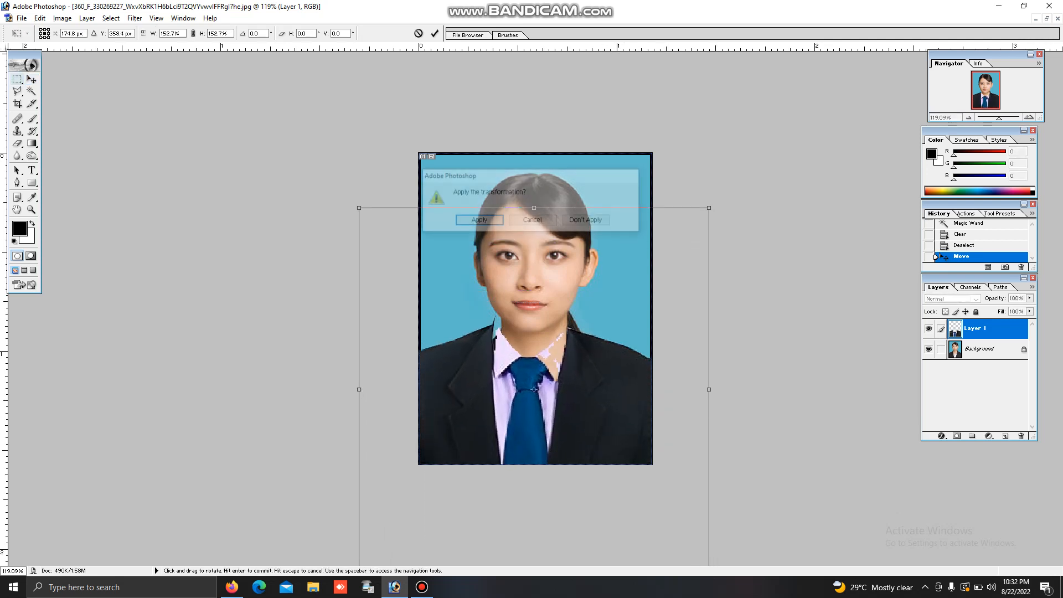
pyautogui.click(587, 220)
# Undo the suit's move, background removal and paste, back to the photo's border stroke.
pyautogui.hotkey('ctrl', 'alt', 'z')
pyautogui.hotkey('ctrl', 'alt', 'z')
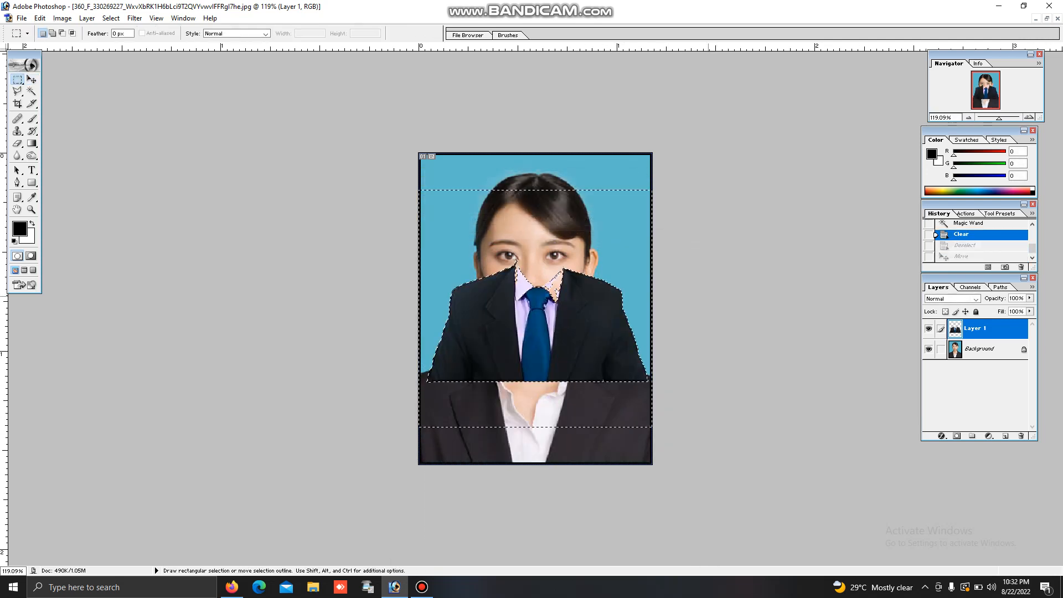
pyautogui.hotkey('ctrl', 'alt', 'z')
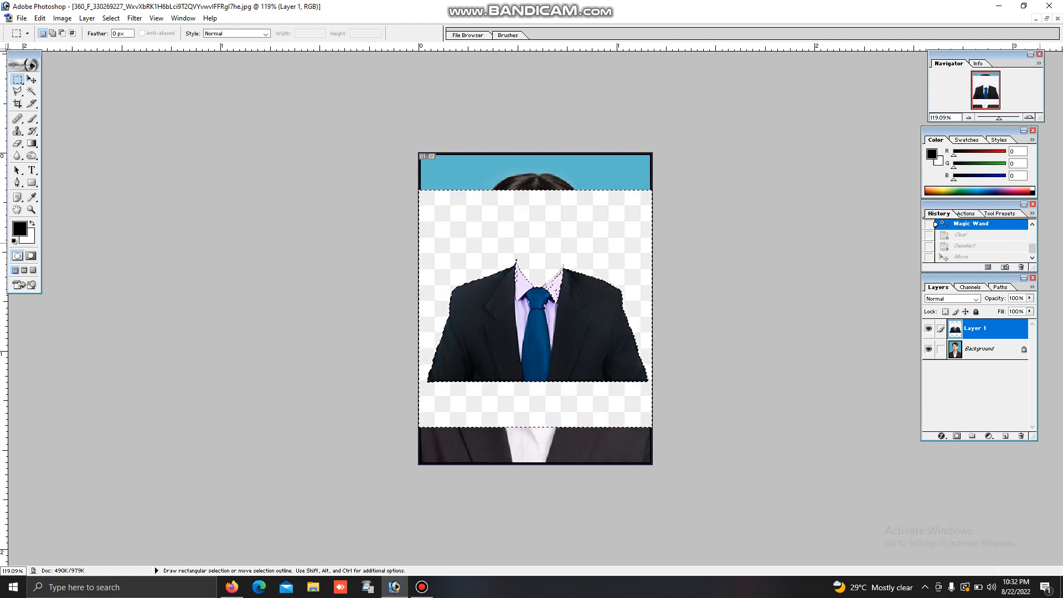
pyautogui.hotkey('ctrl', 'alt', 'z')
pyautogui.hotkey('ctrl', 'alt', 'z')
pyautogui.hotkey('ctrl', 'alt', 'z')
pyautogui.hotkey('ctrl', 'alt', 'z')
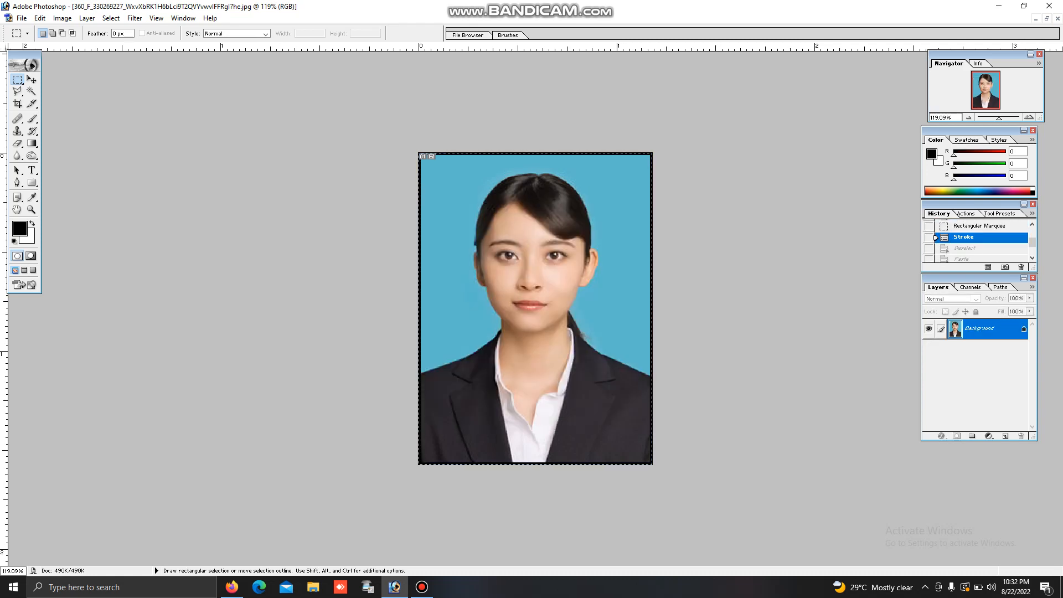
# Switch to Firefox, open the next image result, the black blazer with a black tie, and copy that image.
pyautogui.click(231, 587)
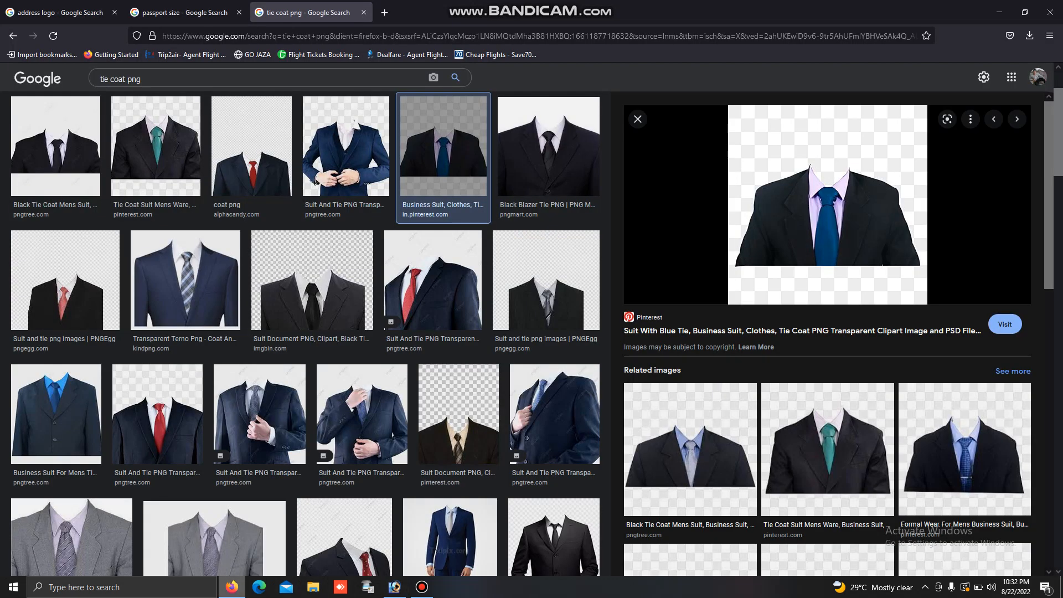
pyautogui.rightClick(231, 587)
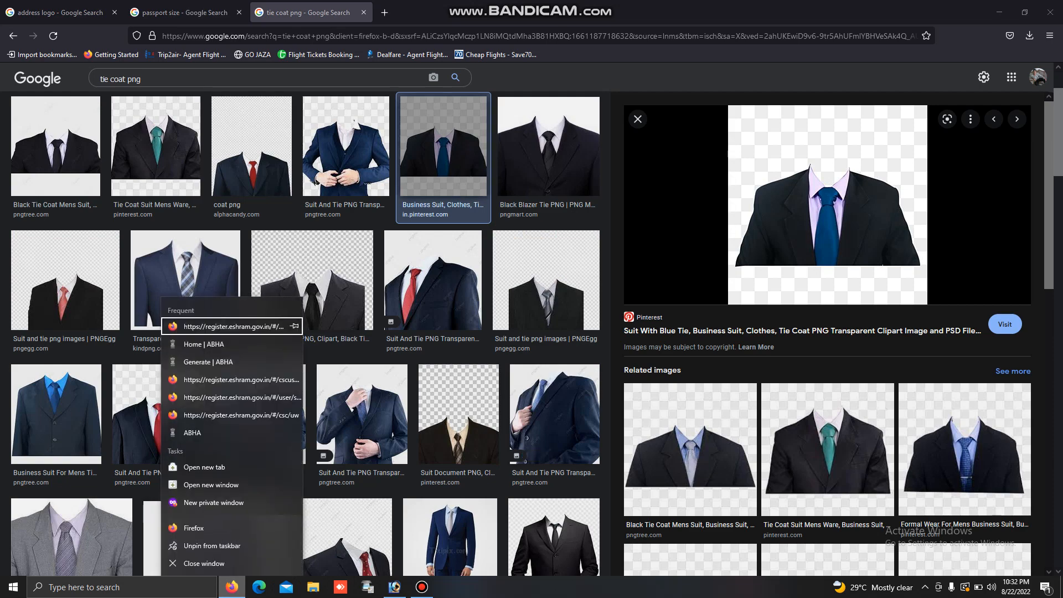
pyautogui.click(1017, 119)
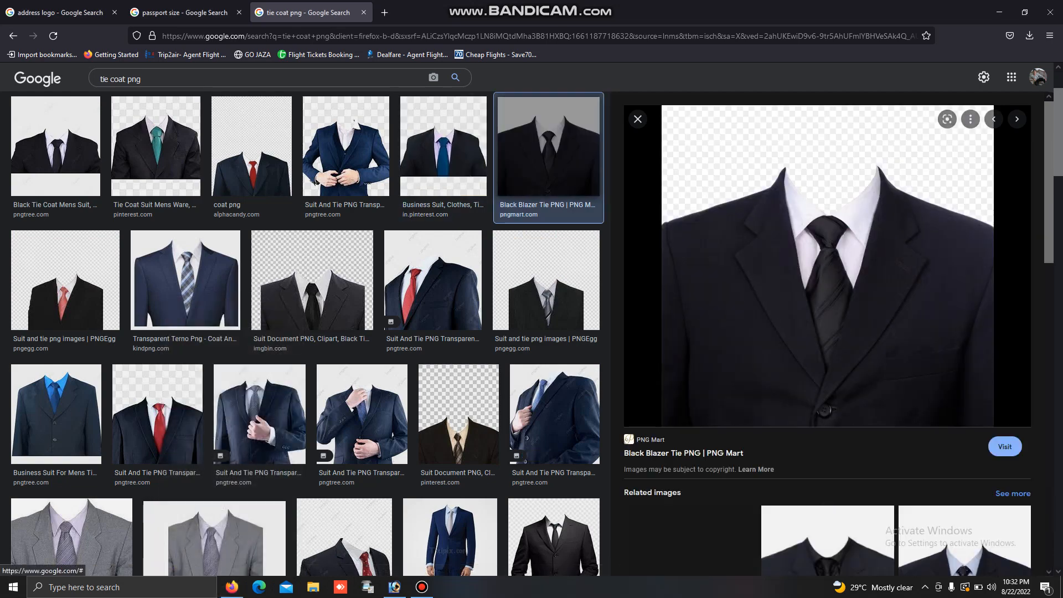
pyautogui.rightClick(840, 295)
pyautogui.click(880, 460)
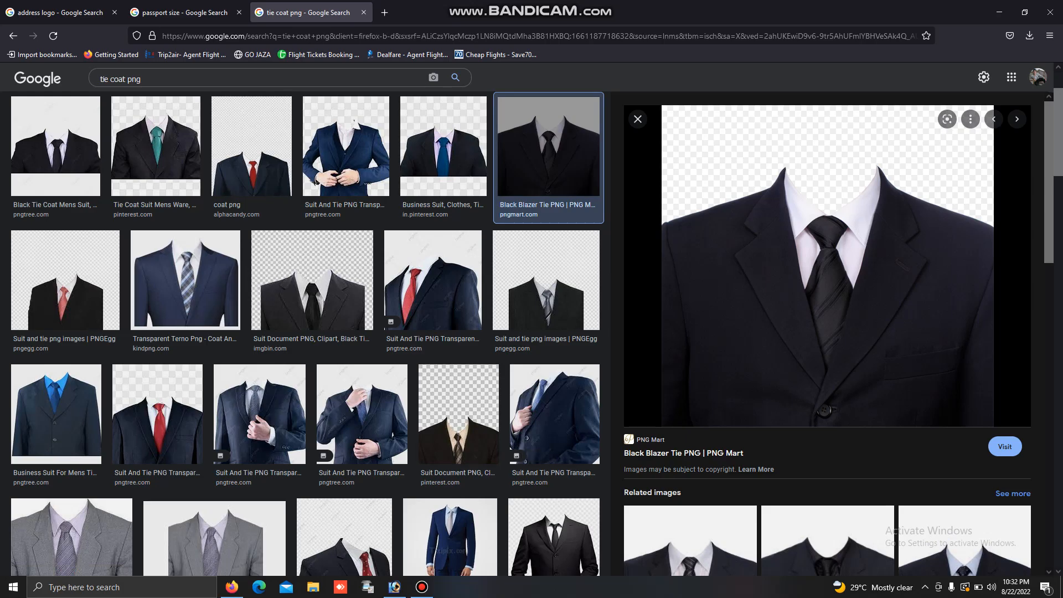
# Switch to Photoshop and paste the black-tie blazer image over the passport photo.
pyautogui.click(394, 586)
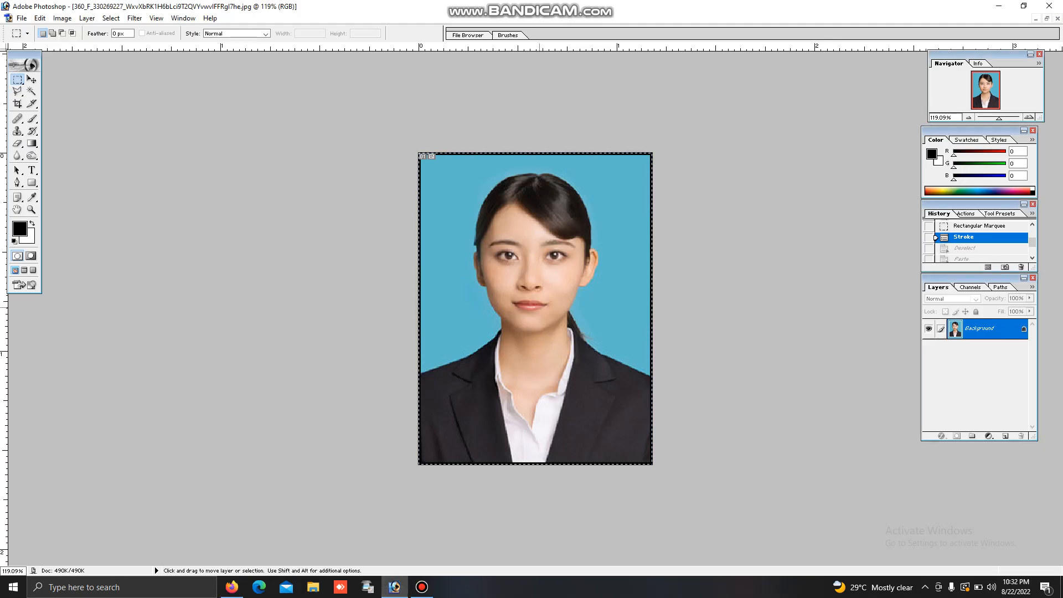
pyautogui.hotkey('ctrl', 'v')
pyautogui.press('w')
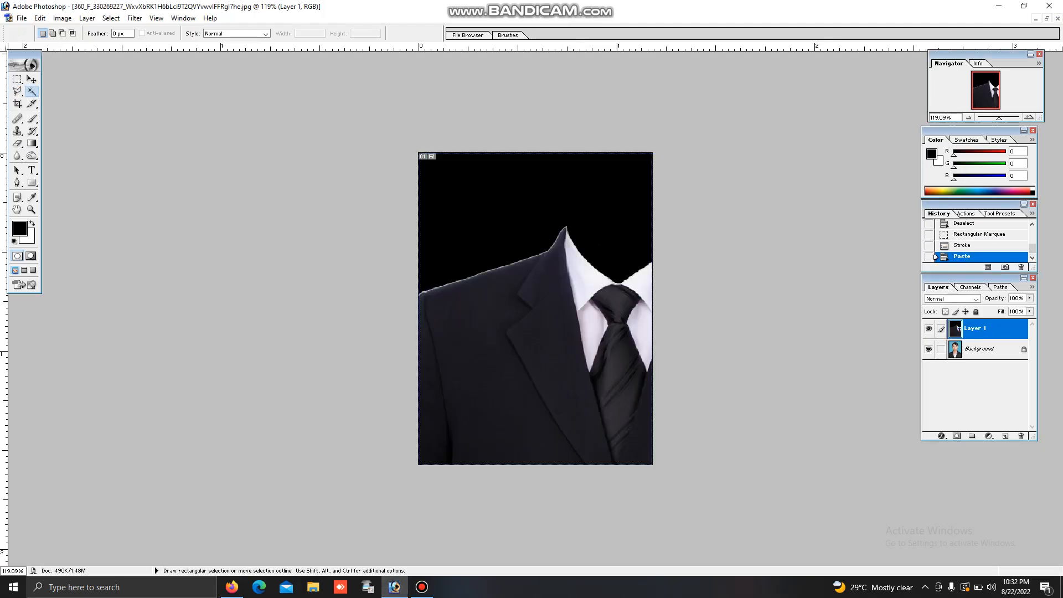
# Scale the pasted blazer layer to about 50%, center it over the portrait's lower part and apply the transformation.
pyautogui.press('v')
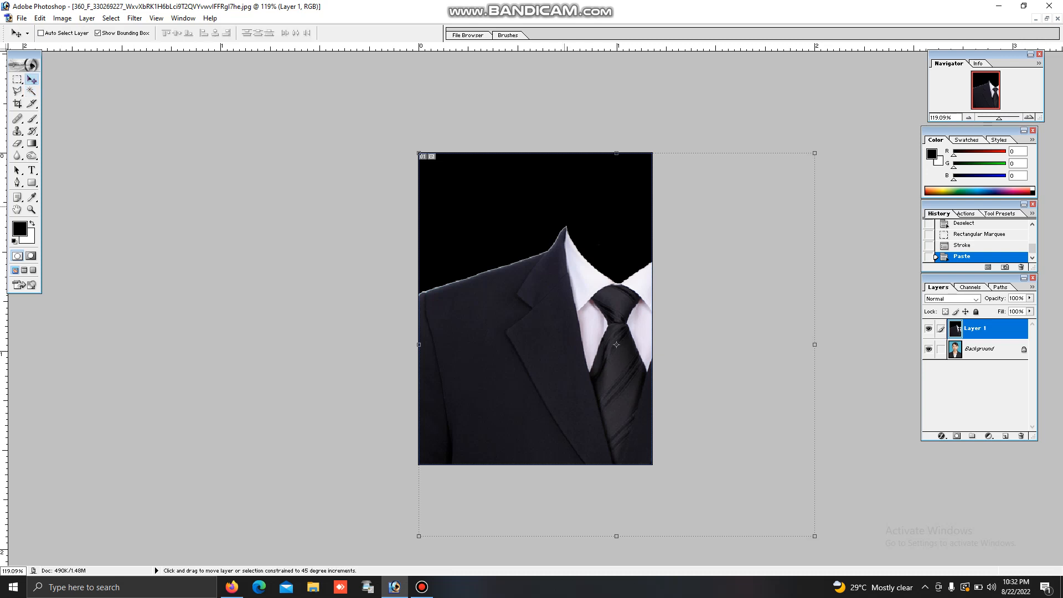
pyautogui.press('alt')
pyautogui.moveTo(814, 536); pyautogui.dragTo(716, 440)
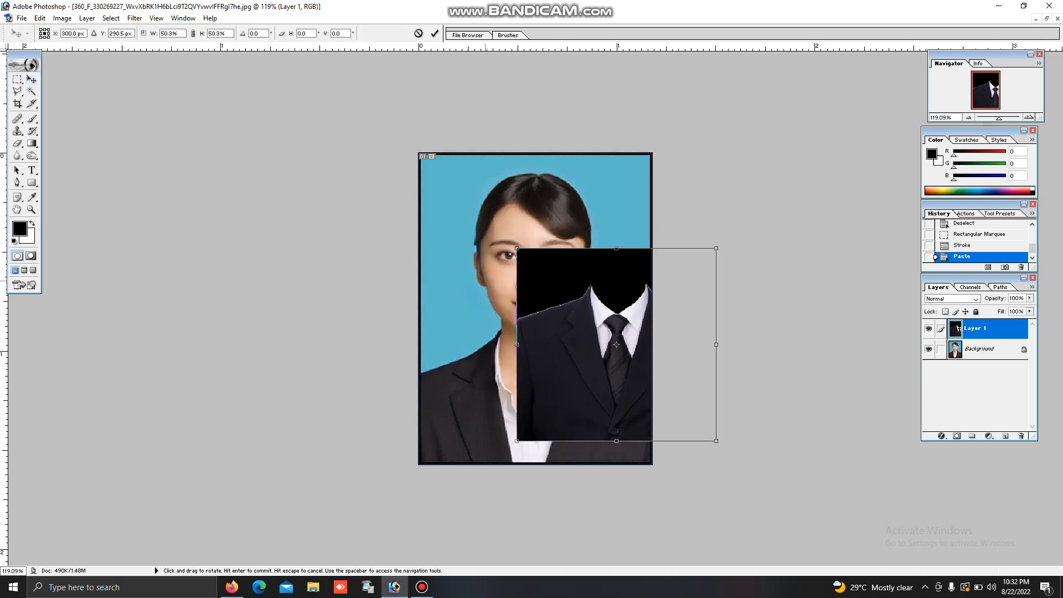
pyautogui.moveTo(642, 382); pyautogui.dragTo(564, 393)
pyautogui.press('m')
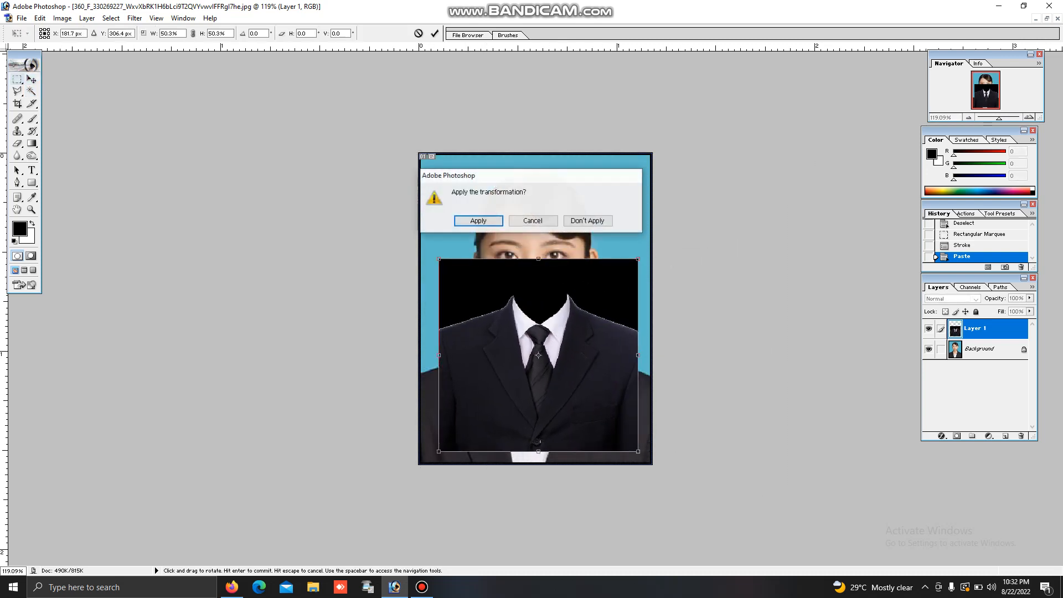
pyautogui.press('Return')
# Select the black area around the blazer's collar and shoulders with the Magic Wand, delete it and deselect.
pyautogui.press('w')
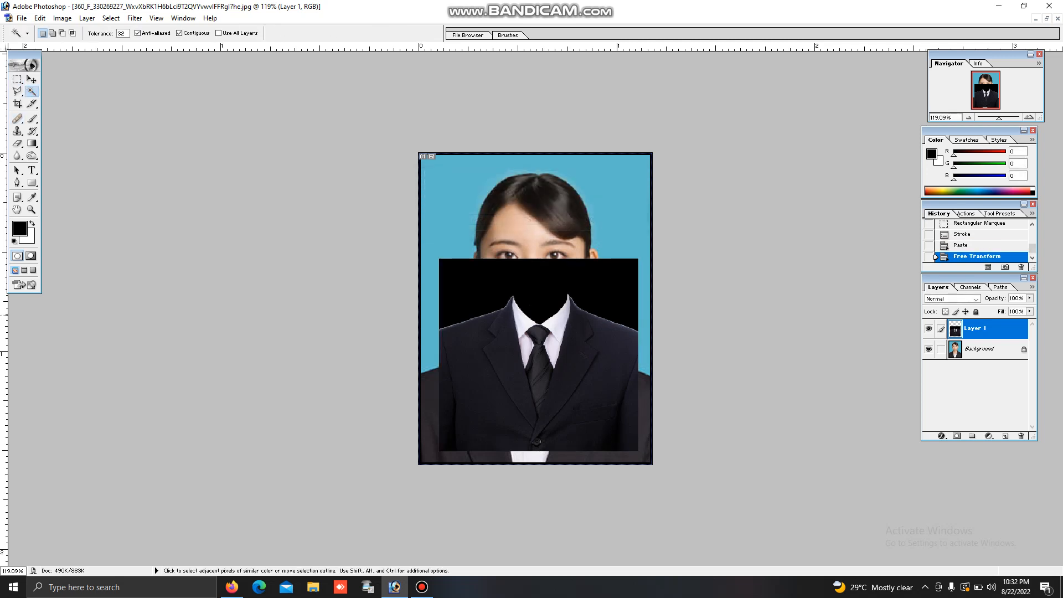
pyautogui.click(538, 277)
pyautogui.press('Delete')
pyautogui.hotkey('ctrl', 'd')
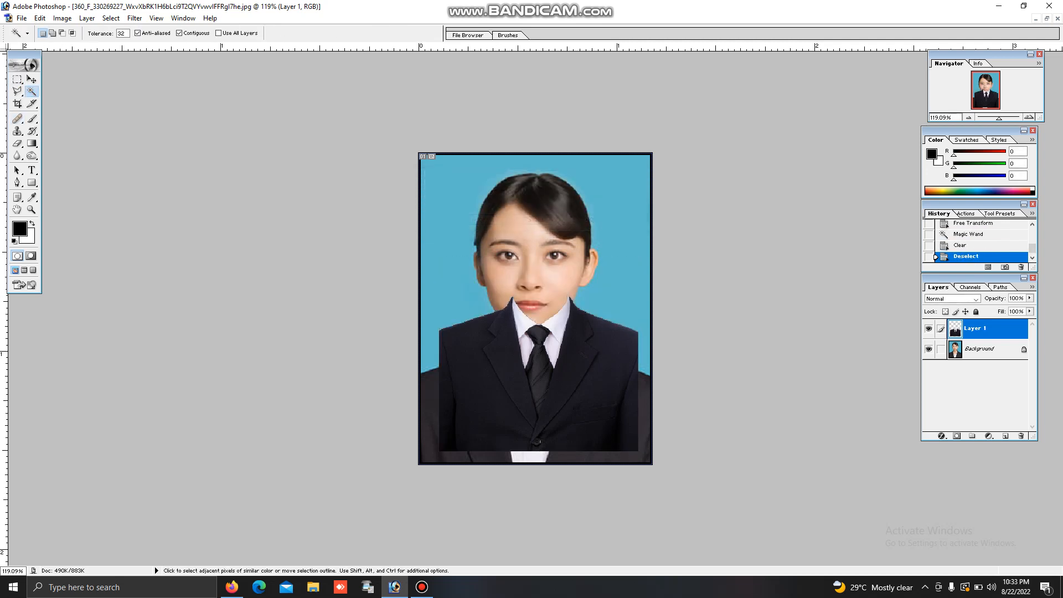
# Enlarge the blazer with Free Transform to about 125% and move it down so its collar fits around the neck.
pyautogui.press('v')
pyautogui.hotkey('ctrl', 't')
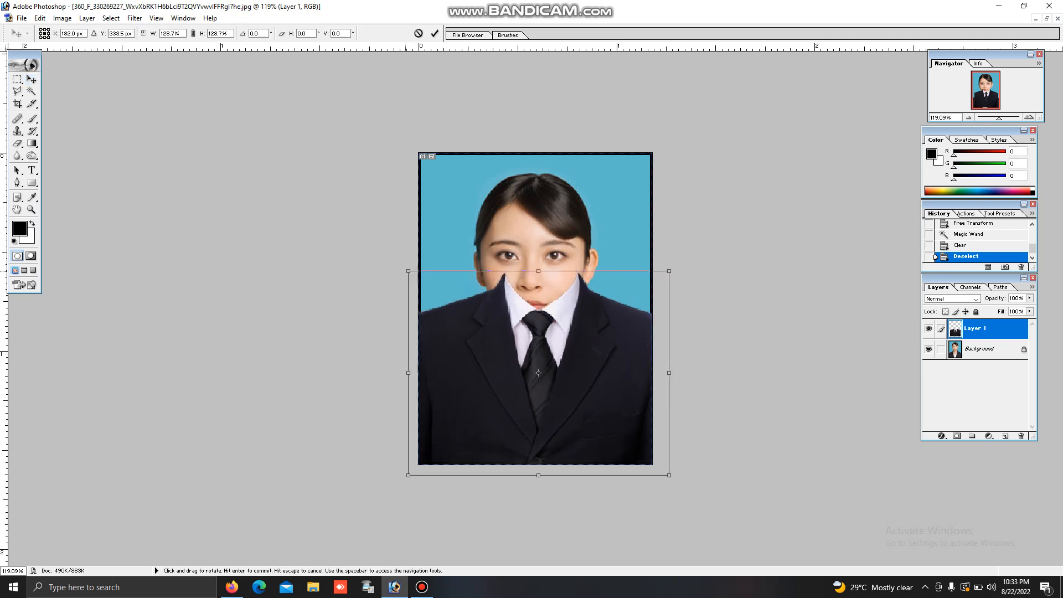
pyautogui.moveTo(407, 270); pyautogui.dragTo(400, 264)
pyautogui.moveTo(498, 354); pyautogui.dragTo(491, 411)
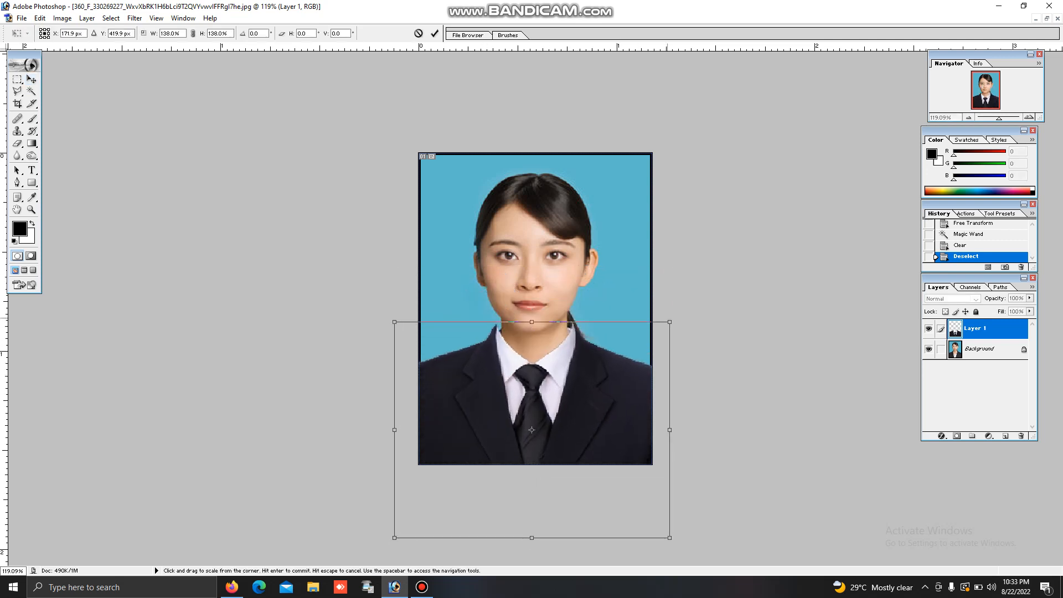
pyautogui.moveTo(669, 320); pyautogui.dragTo(651, 335)
pyautogui.moveTo(567, 399); pyautogui.dragTo(574, 384)
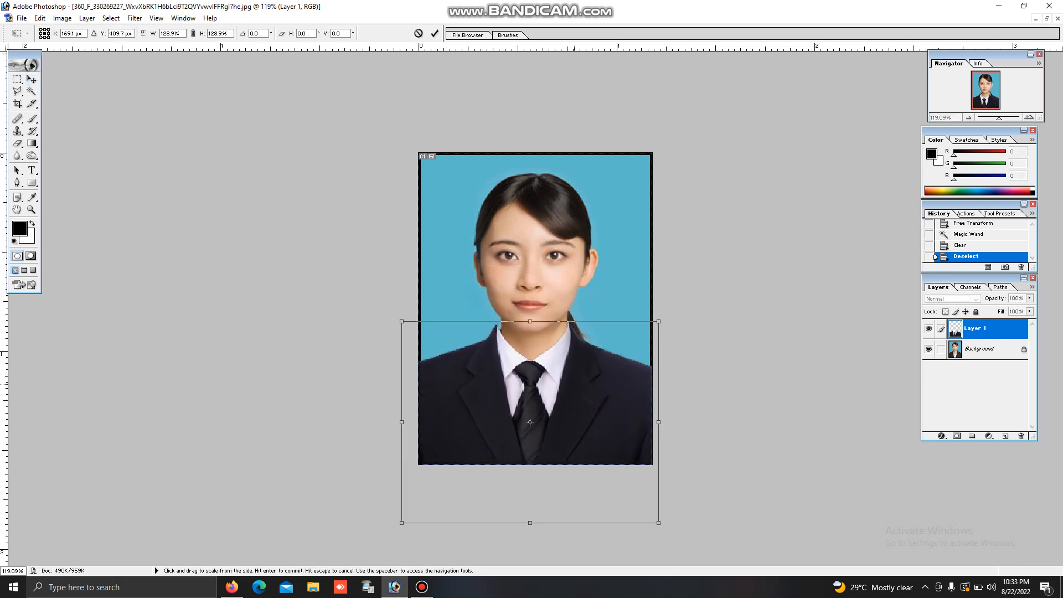
pyautogui.moveTo(401, 321); pyautogui.dragTo(409, 327)
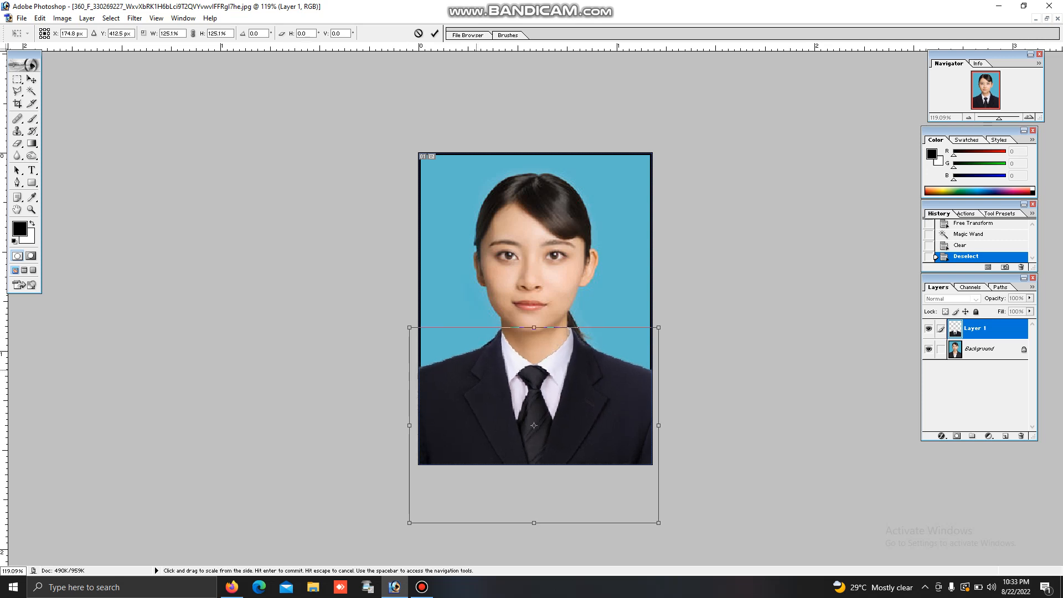
pyautogui.moveTo(476, 370); pyautogui.dragTo(475, 366)
# Reduce the blazer to about 122% and shift it slightly up to align the collar with the neck.
pyautogui.scroll(1, 475, 366)
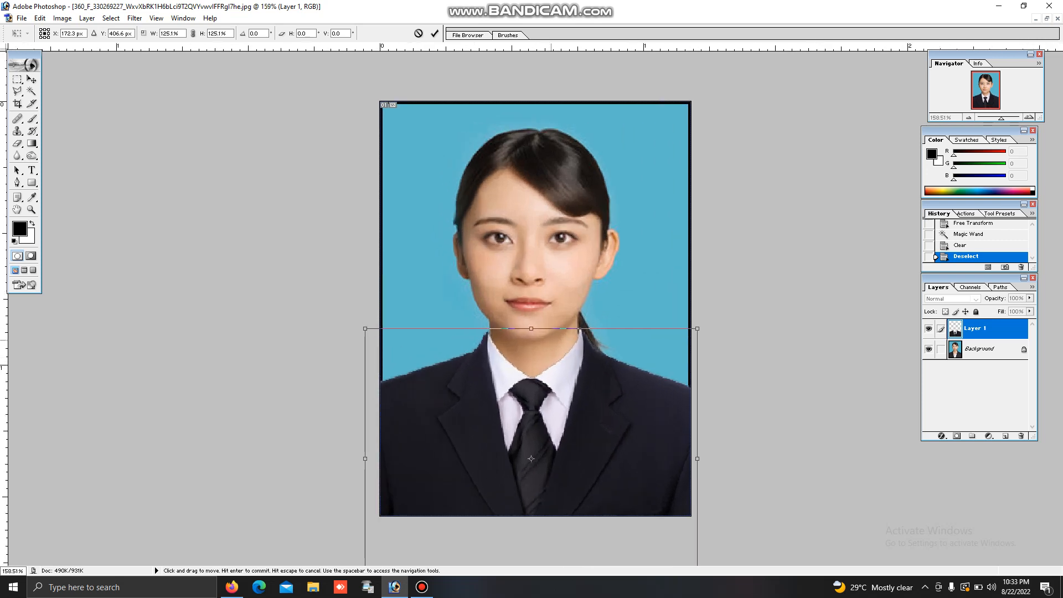
pyautogui.moveTo(552, 381); pyautogui.dragTo(552, 380)
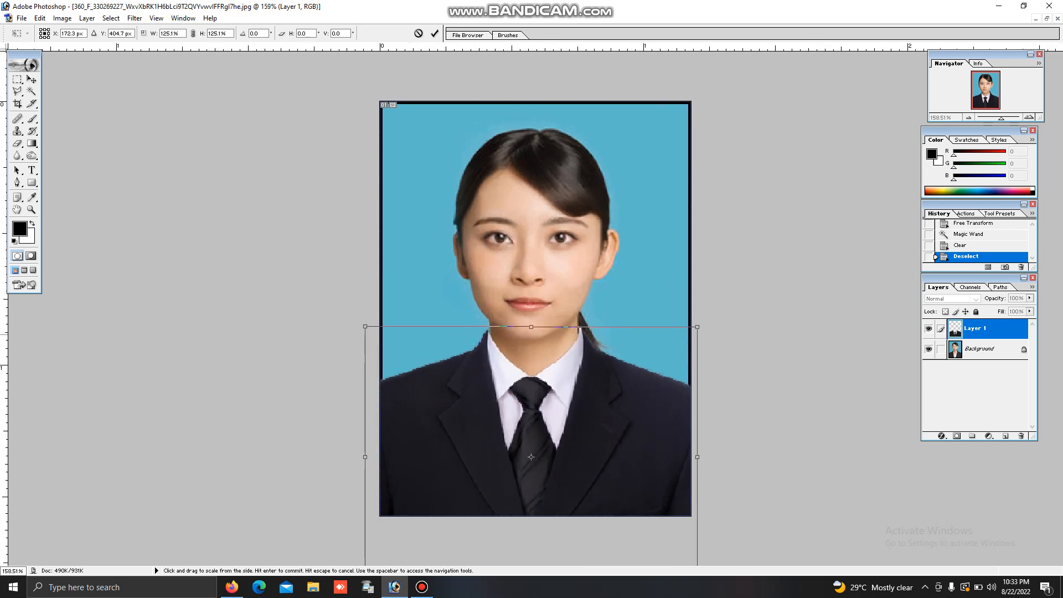
pyautogui.moveTo(699, 329); pyautogui.dragTo(696, 331)
pyautogui.moveTo(606, 383); pyautogui.dragTo(604, 378)
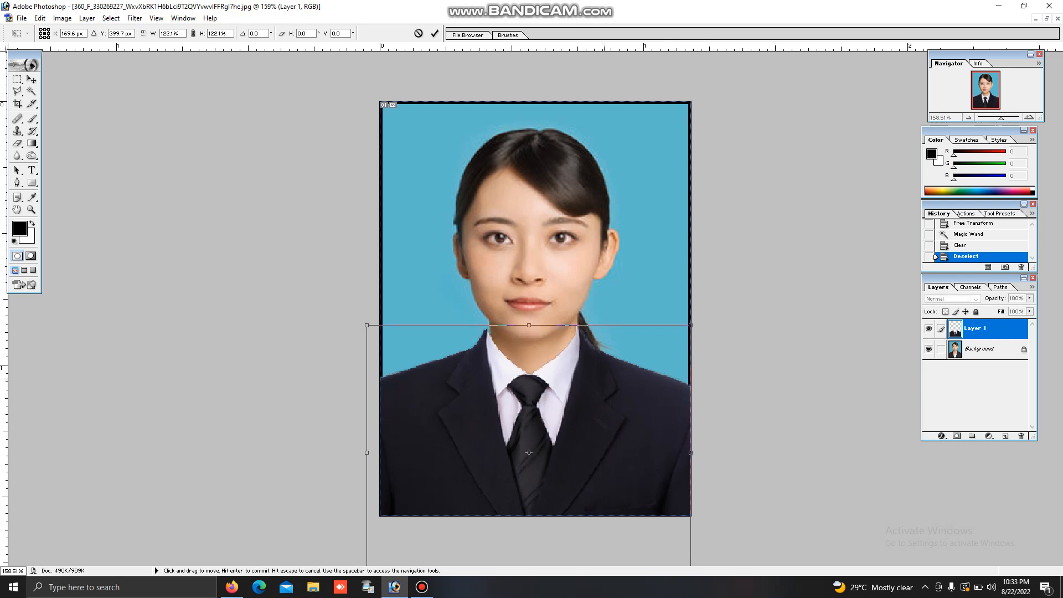
# Nudge the blazer slightly right and up, scale it to about 119.6% and apply the transformation.
pyautogui.press('Right')
pyautogui.press('Right')
pyautogui.press('Right')
pyautogui.press('Up')
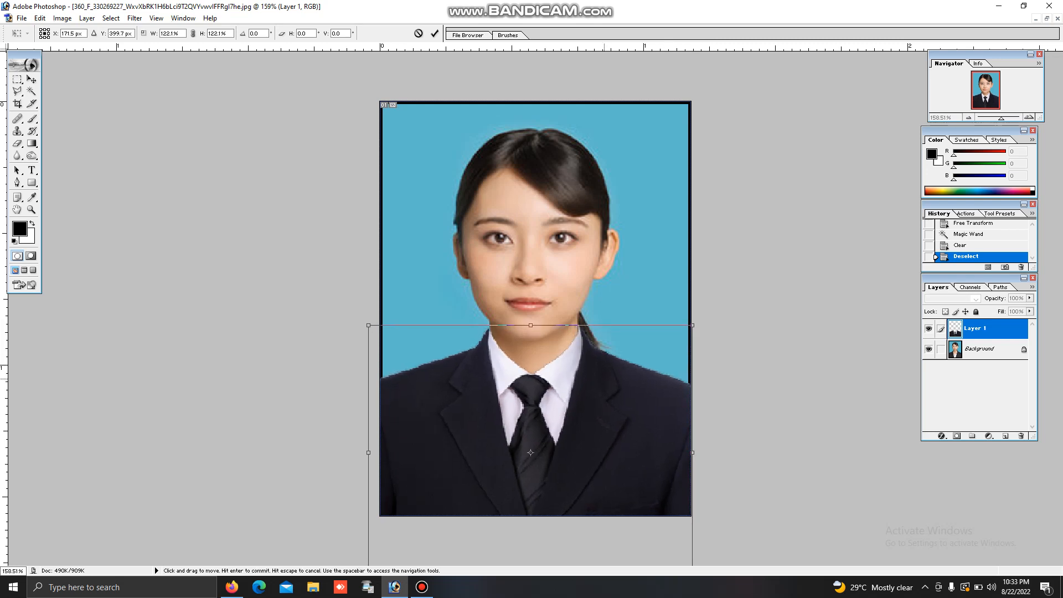
pyautogui.press('Right')
pyautogui.press('Up')
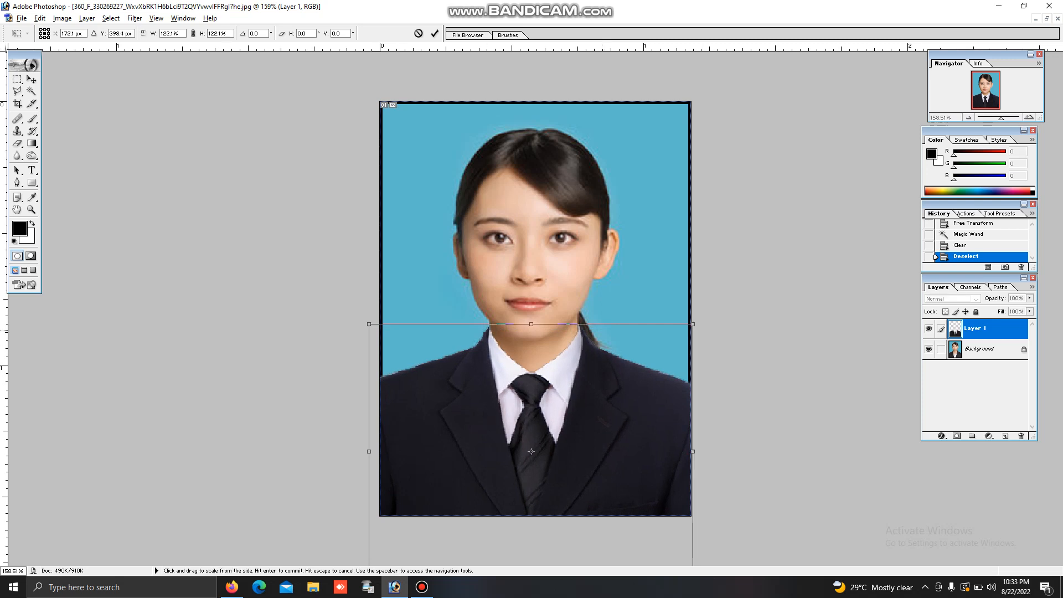
pyautogui.moveTo(368, 325); pyautogui.dragTo(371, 328)
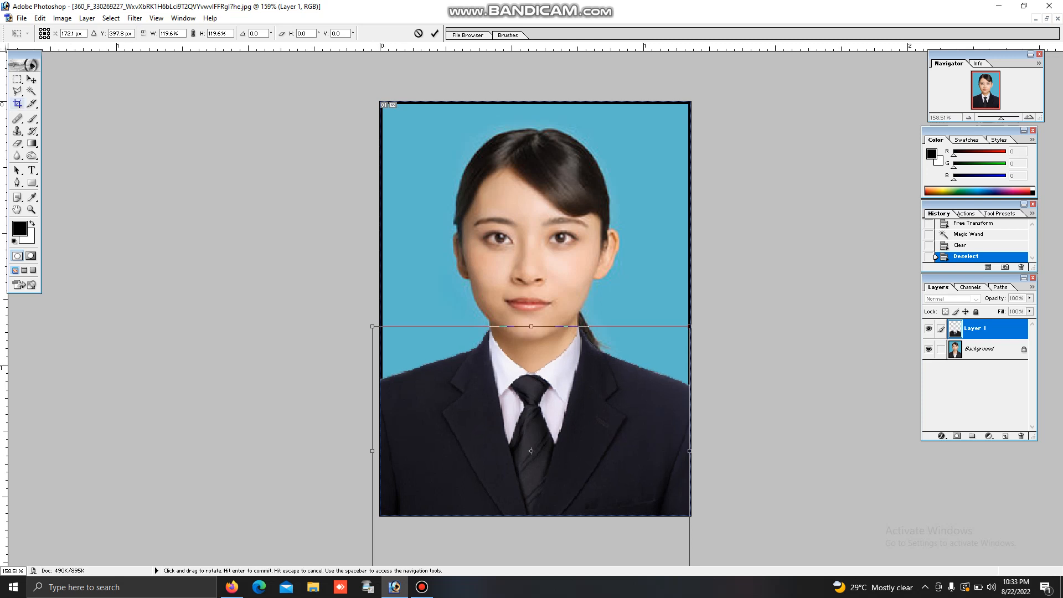
pyautogui.click(17, 79)
pyautogui.press('Return')
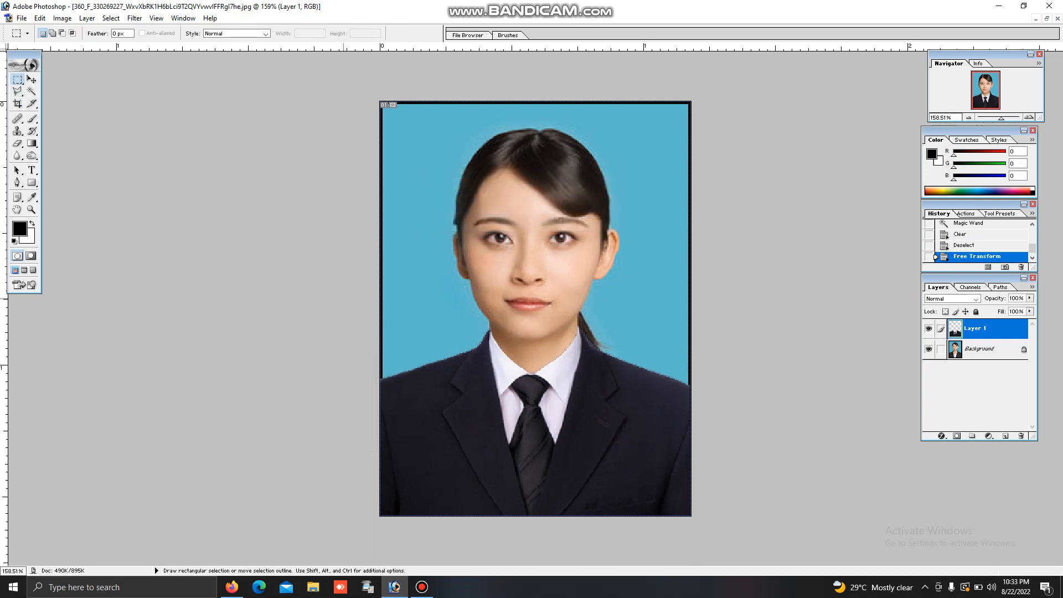
# Merge the fitted blazer layer down into the portrait background.
pyautogui.press('v')
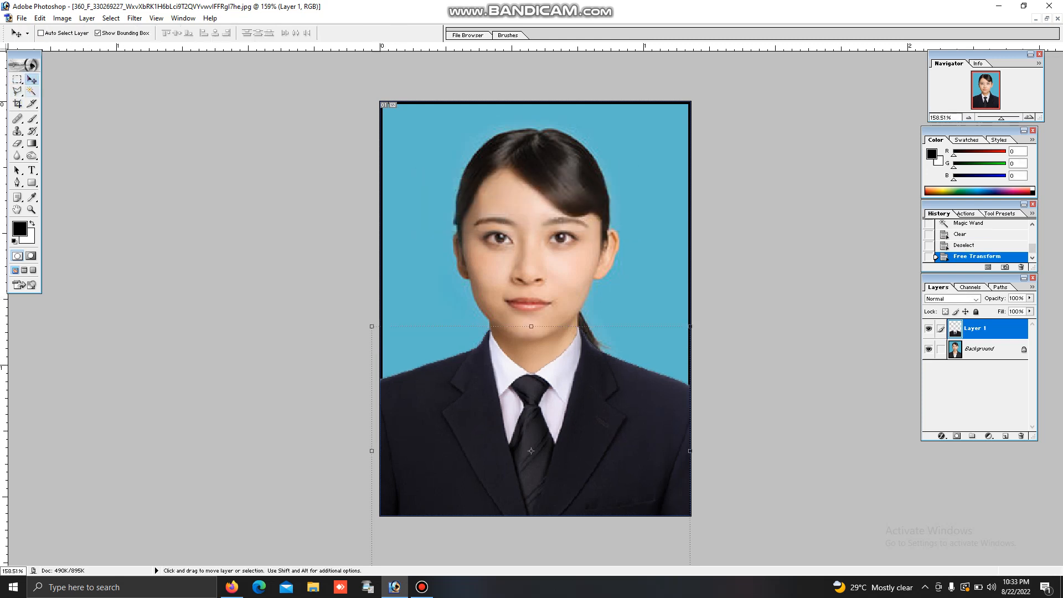
pyautogui.hotkey('ctrl', '-')
pyautogui.hotkey('ctrl', '-')
pyautogui.scroll(4, 407, 287)
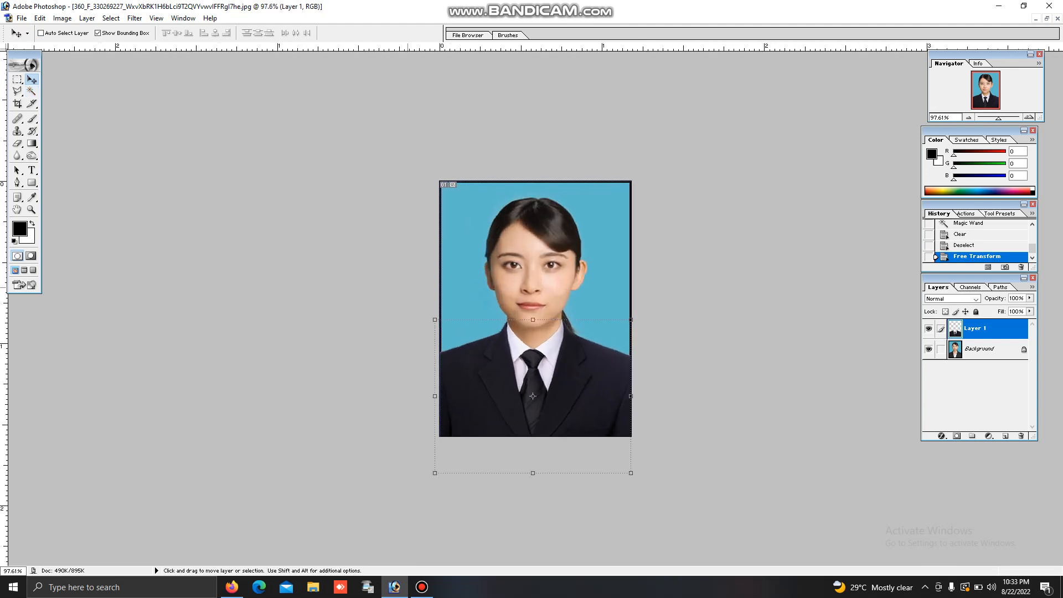
pyautogui.click(17, 80)
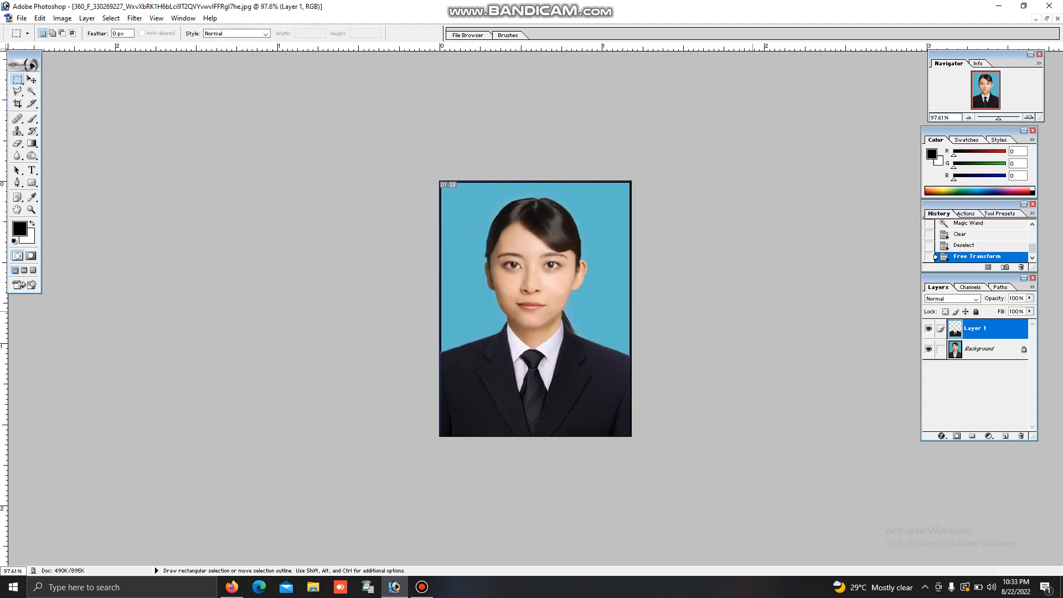
pyautogui.hotkey('ctrl', 'e')
# Select the whole photo, add a 5 px black centered stroke as its border and deselect.
pyautogui.moveTo(438, 179); pyautogui.dragTo(634, 439)
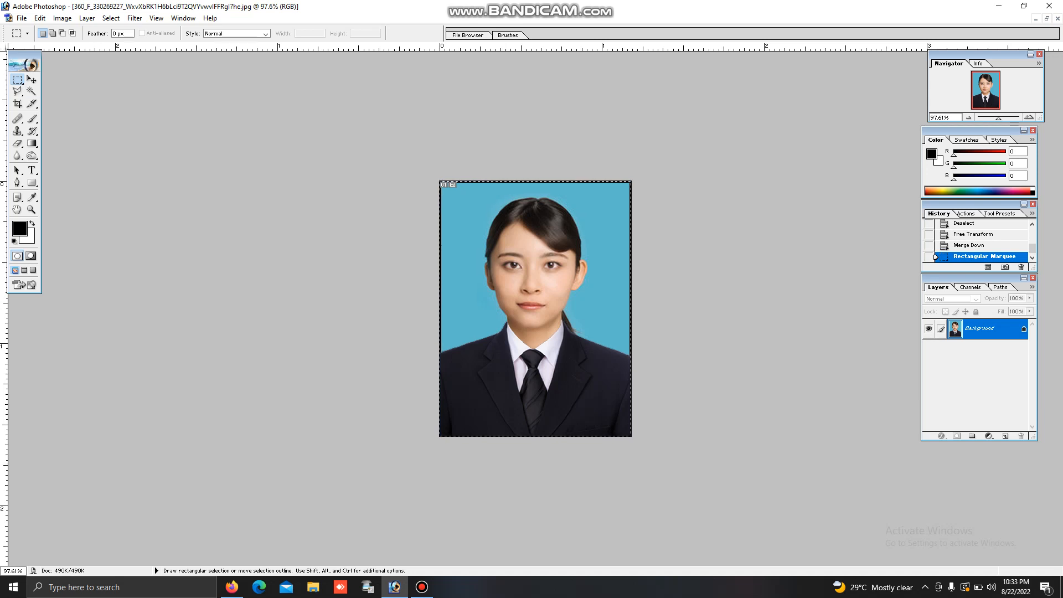
pyautogui.click(40, 17)
pyautogui.click(53, 204)
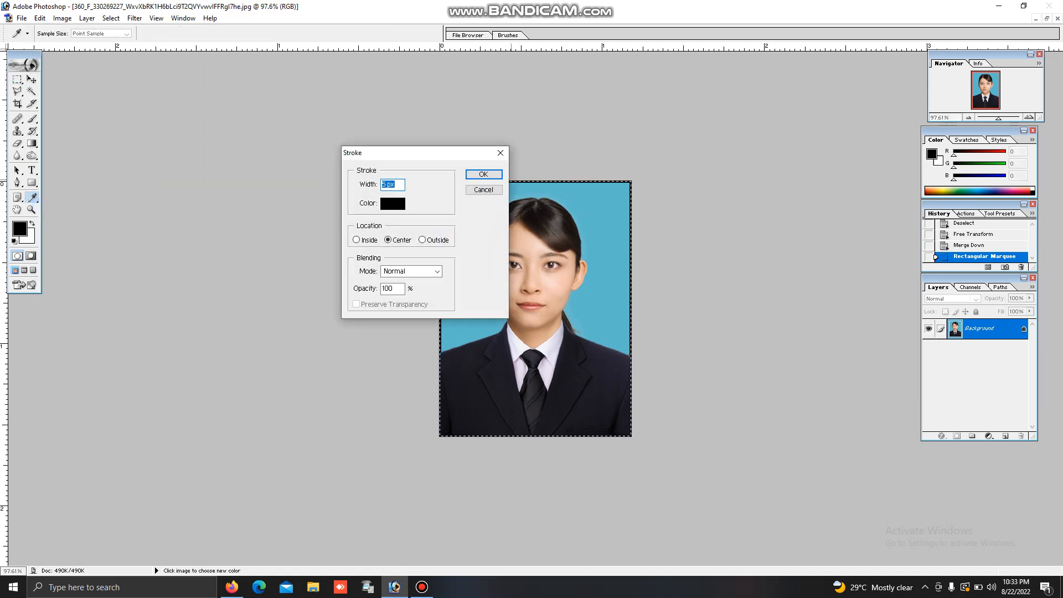
pyautogui.press('Return')
pyautogui.hotkey('ctrl', 'd')
pyautogui.scroll(1, 623, 215)
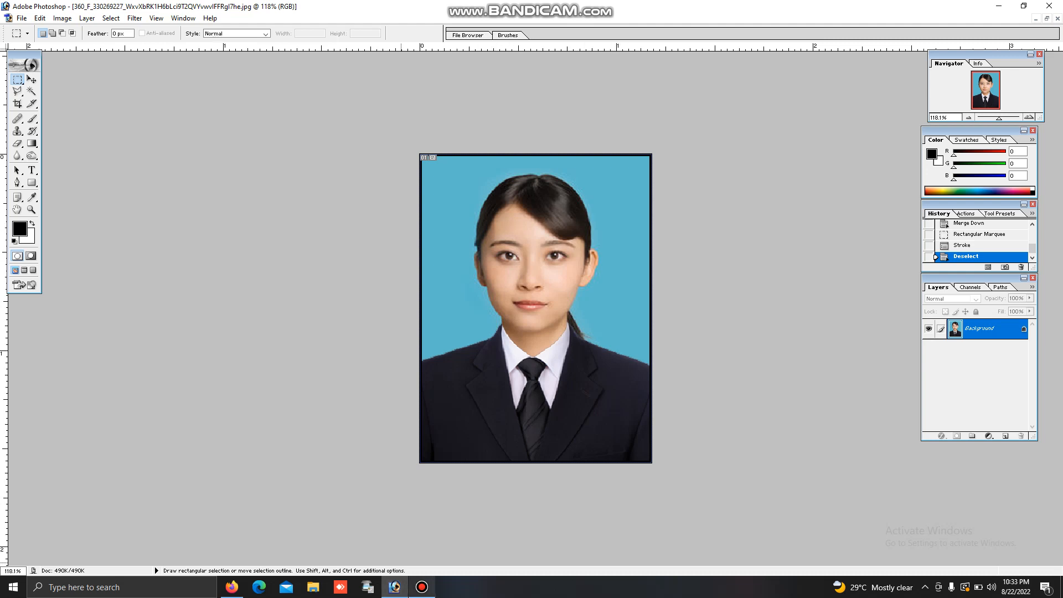
pyautogui.moveTo(422, 587)
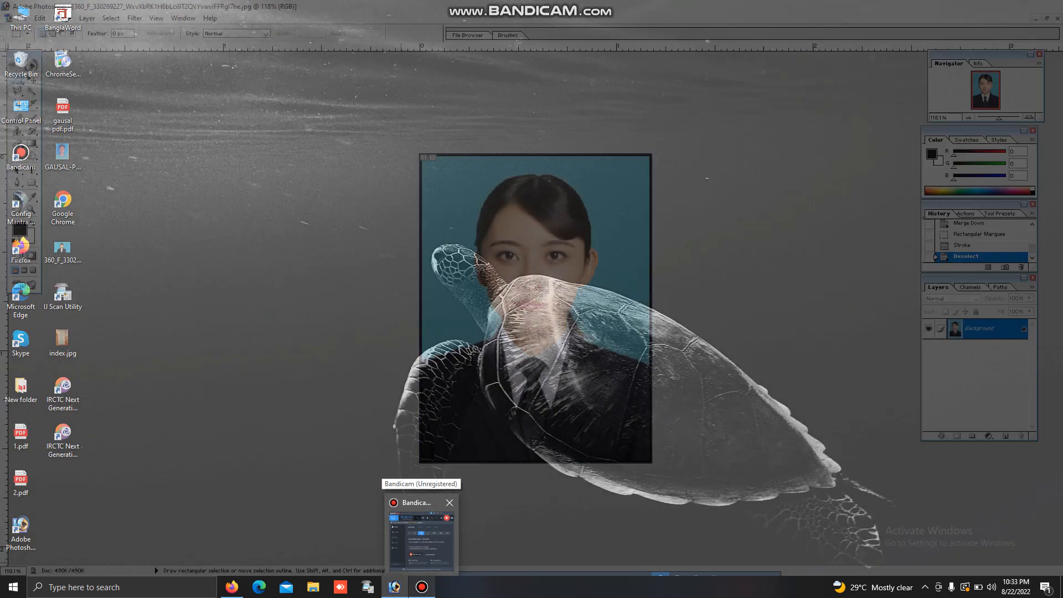
pyautogui.click(421, 587)
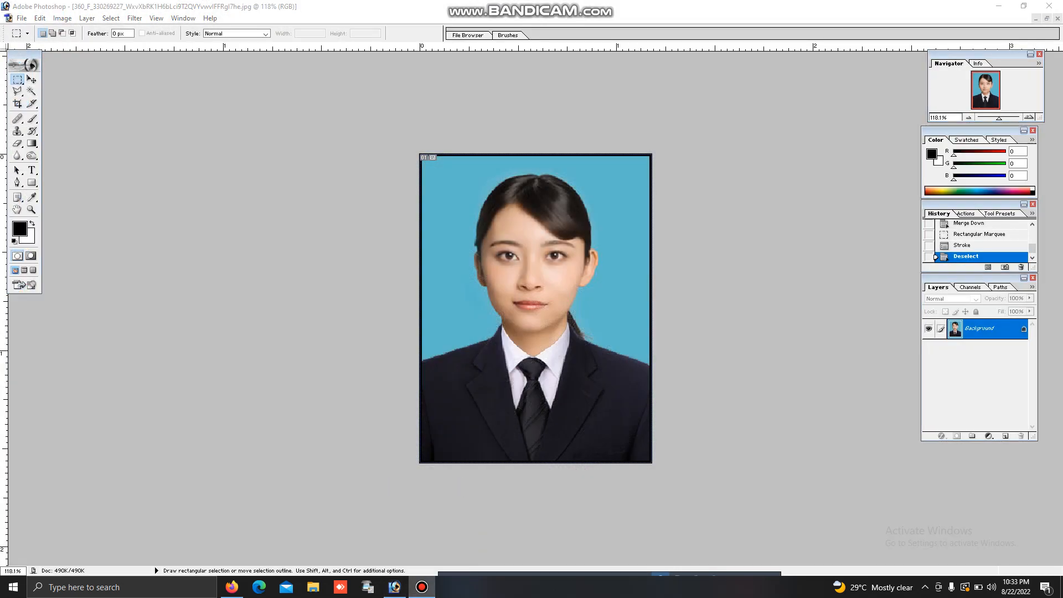